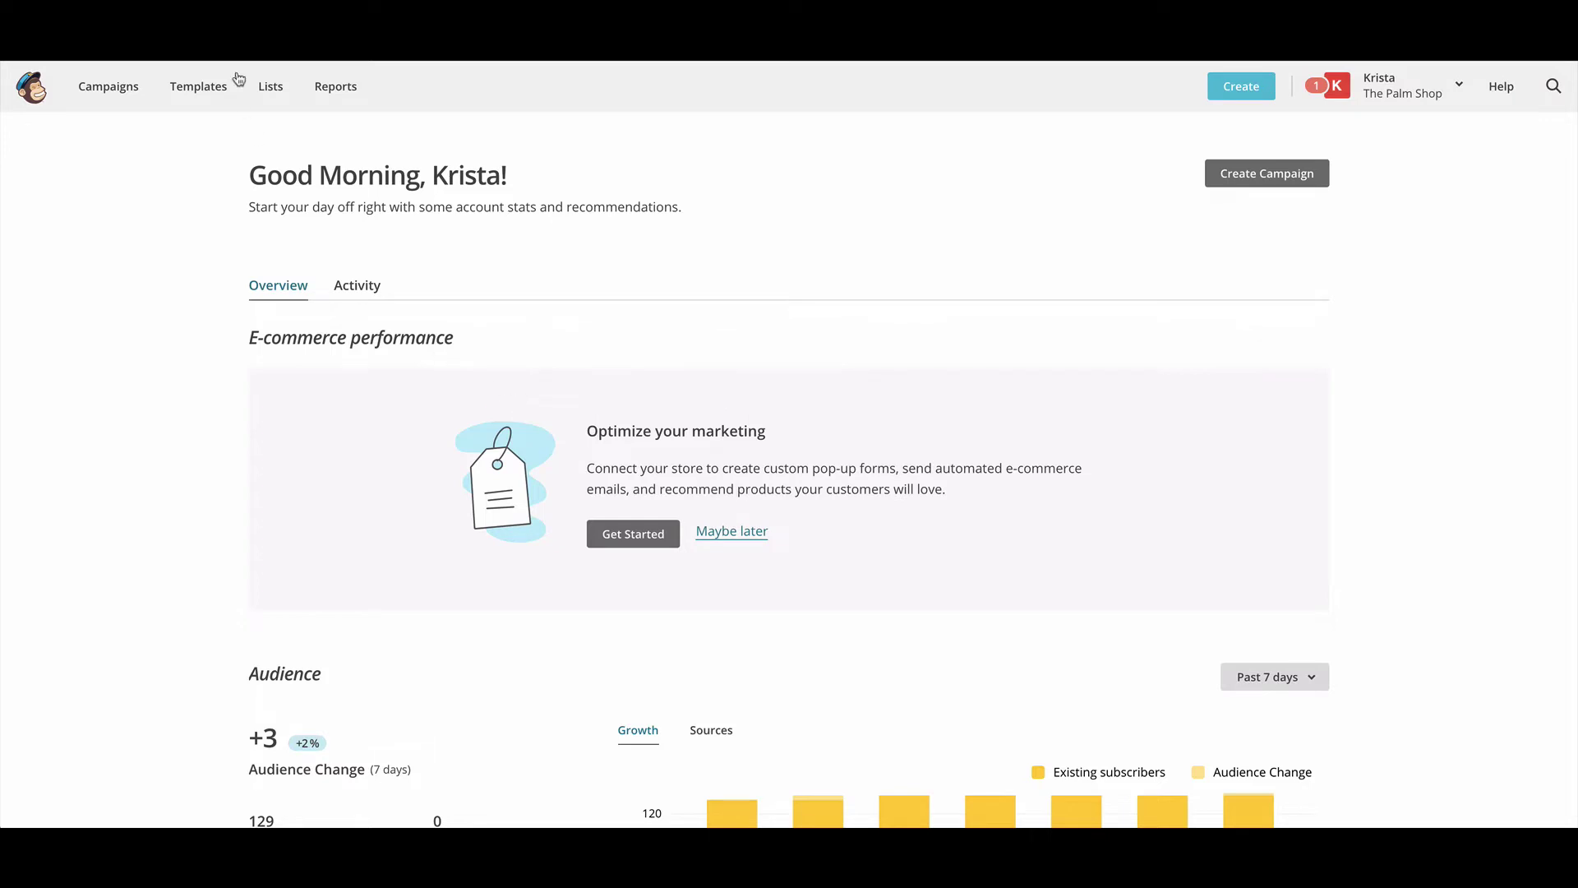
Step: Open the signup forms page for the newest test list in Audience lists
left_click(275, 99)
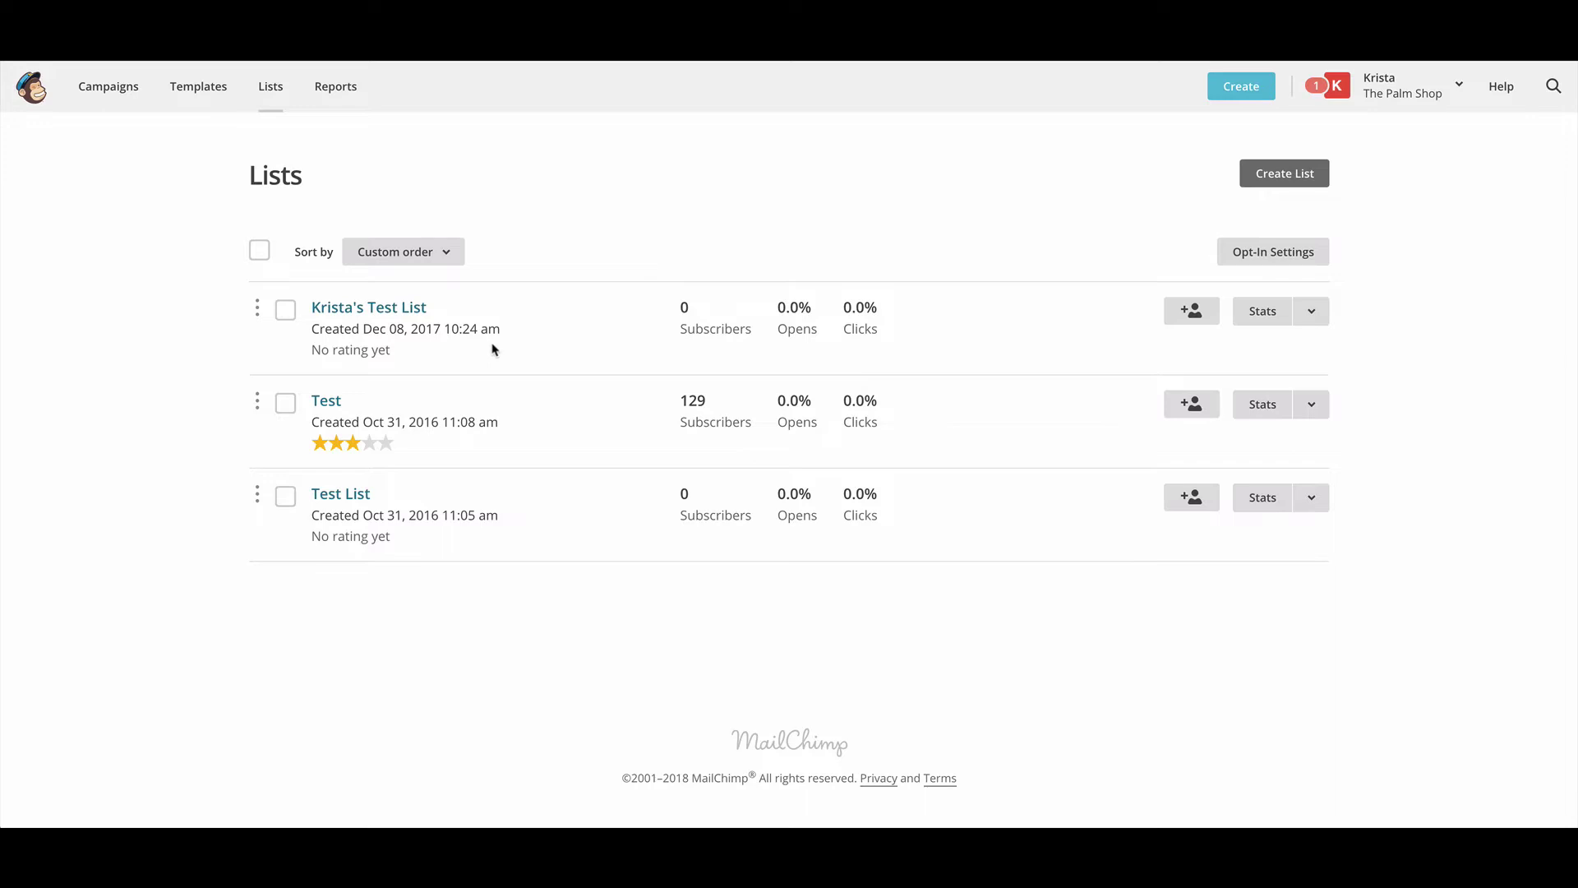
left_click(417, 312)
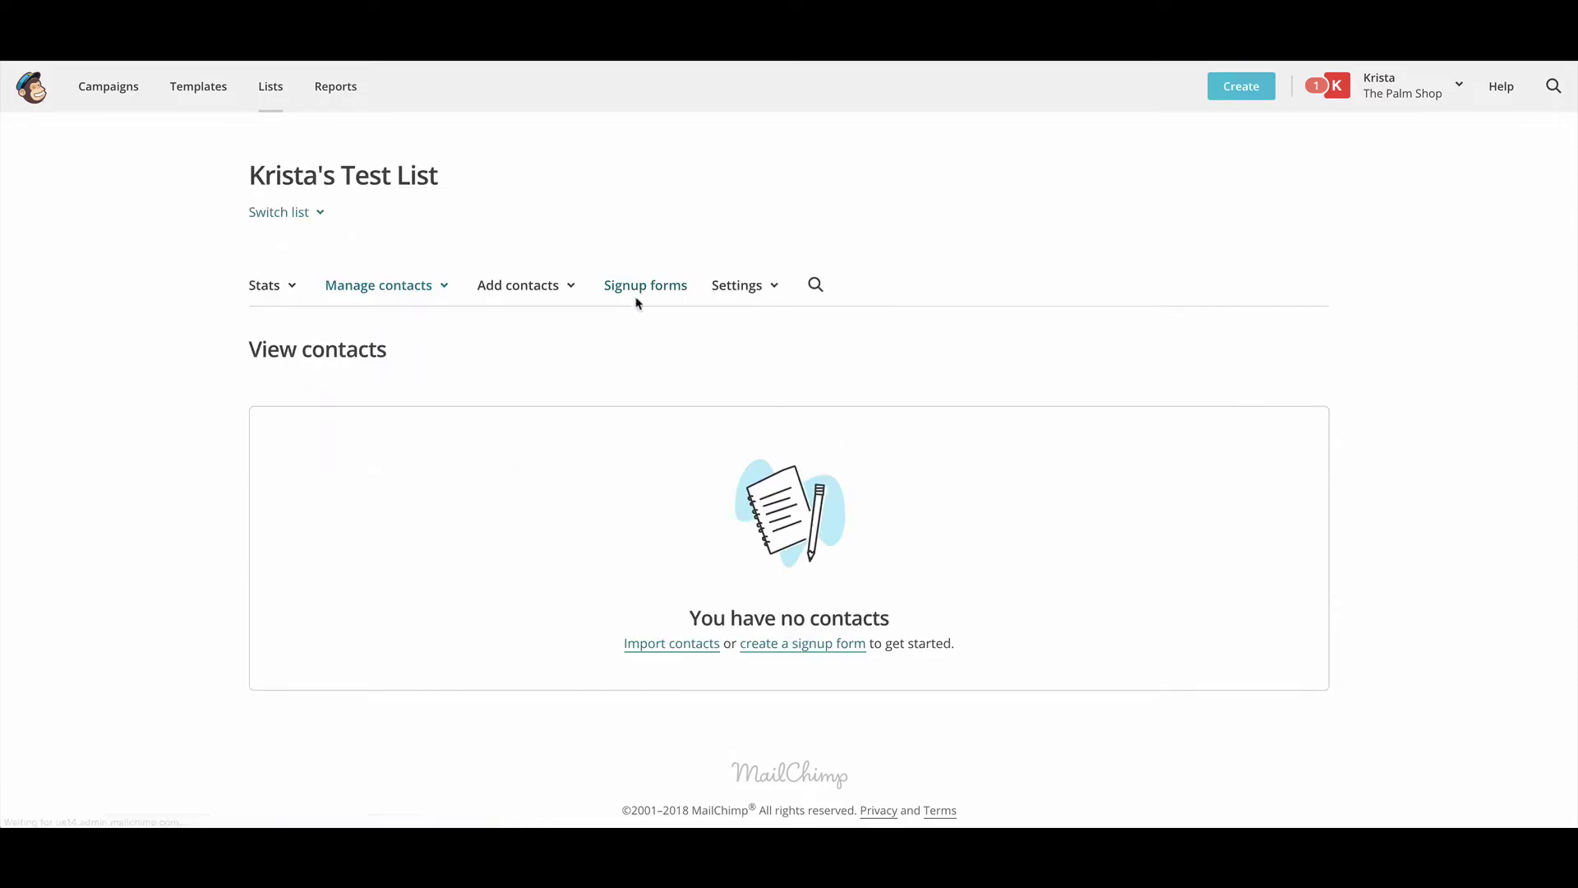
left_click(646, 288)
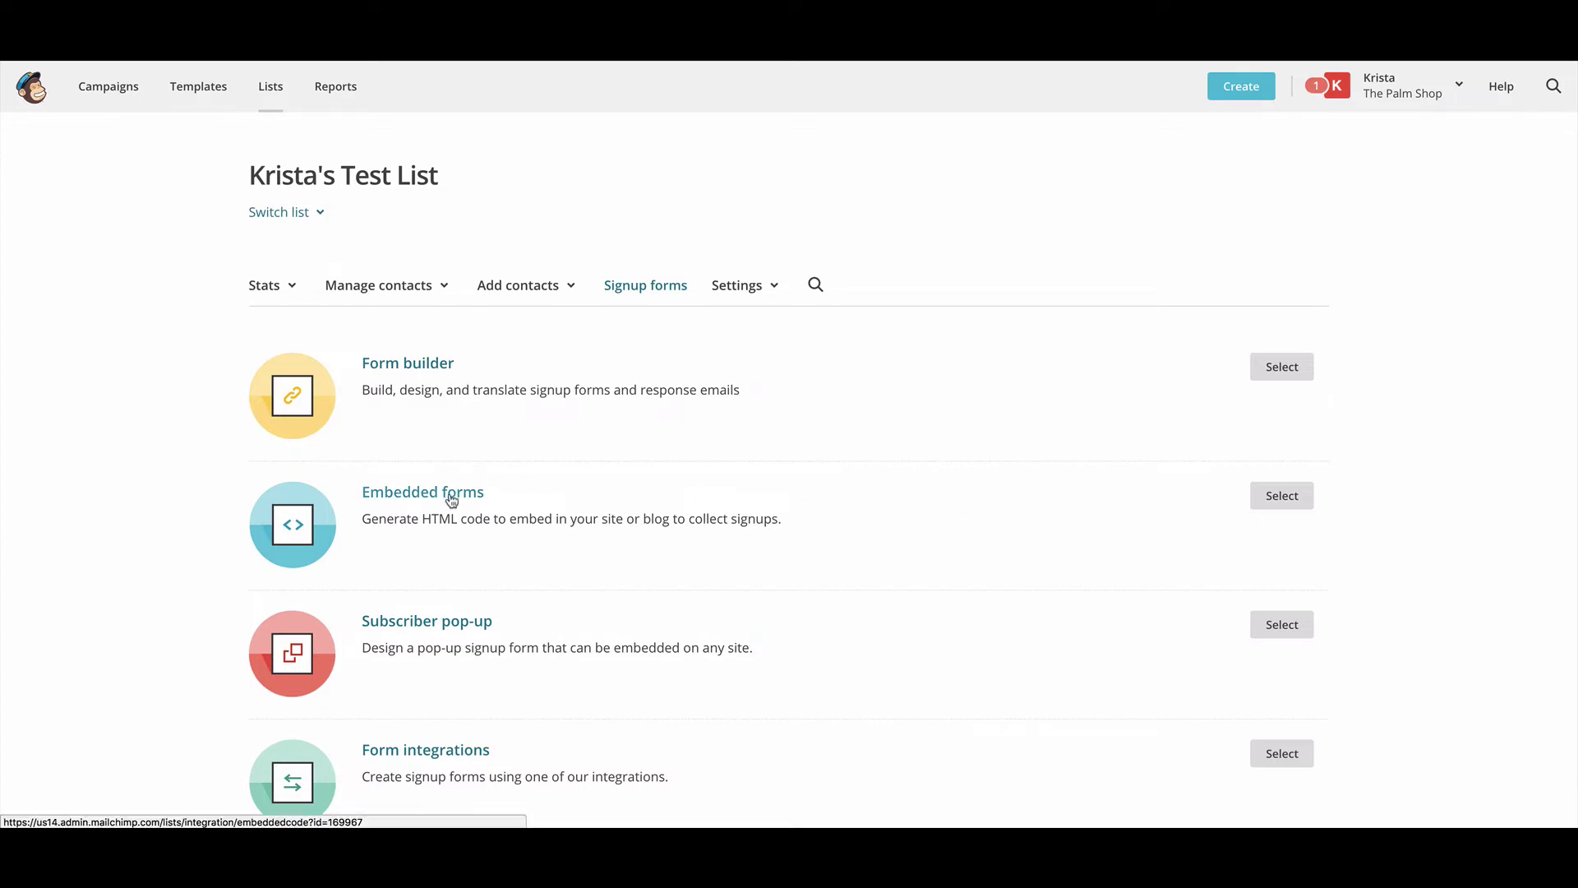
Step: Set up the embedded form in the Horizontal style without a form title
left_click(1305, 501)
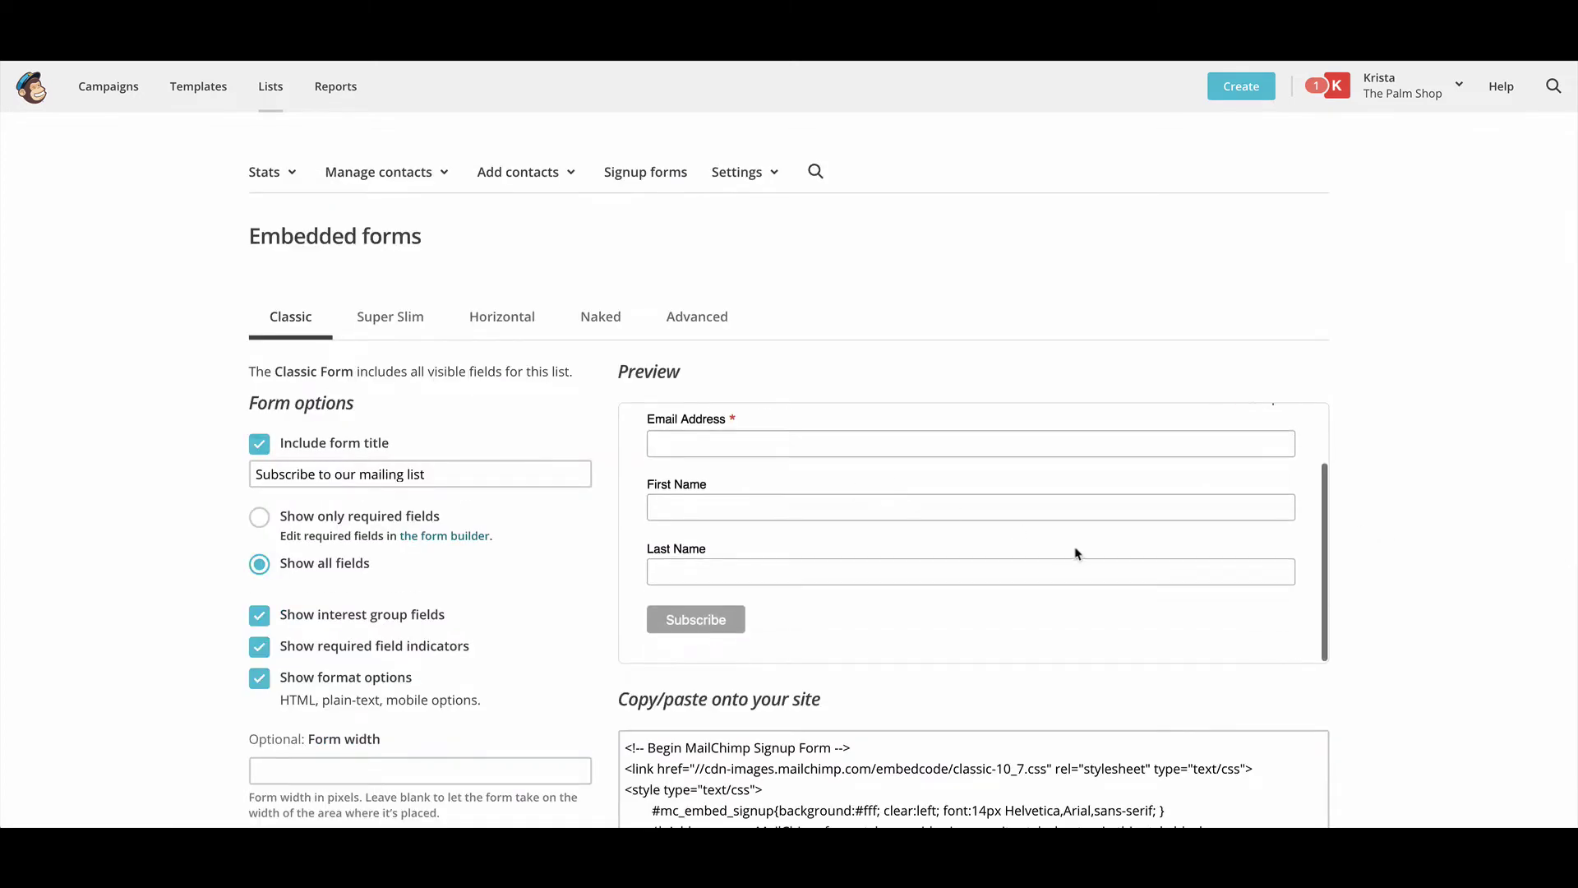
scroll(1401, 516, "down", 2)
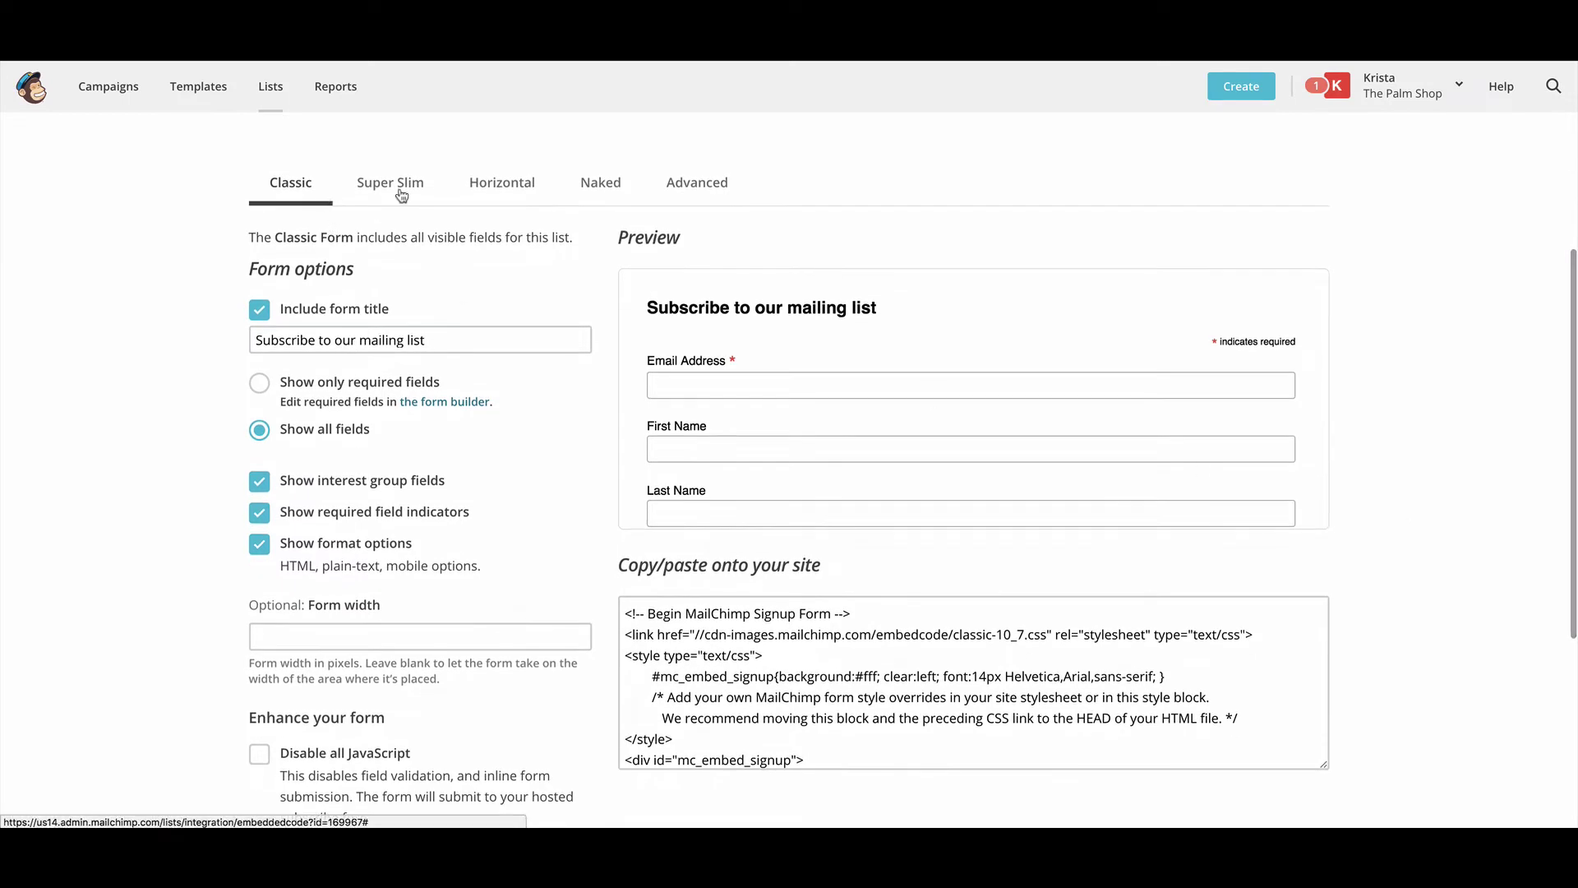
scroll(740, 408, "down", 2)
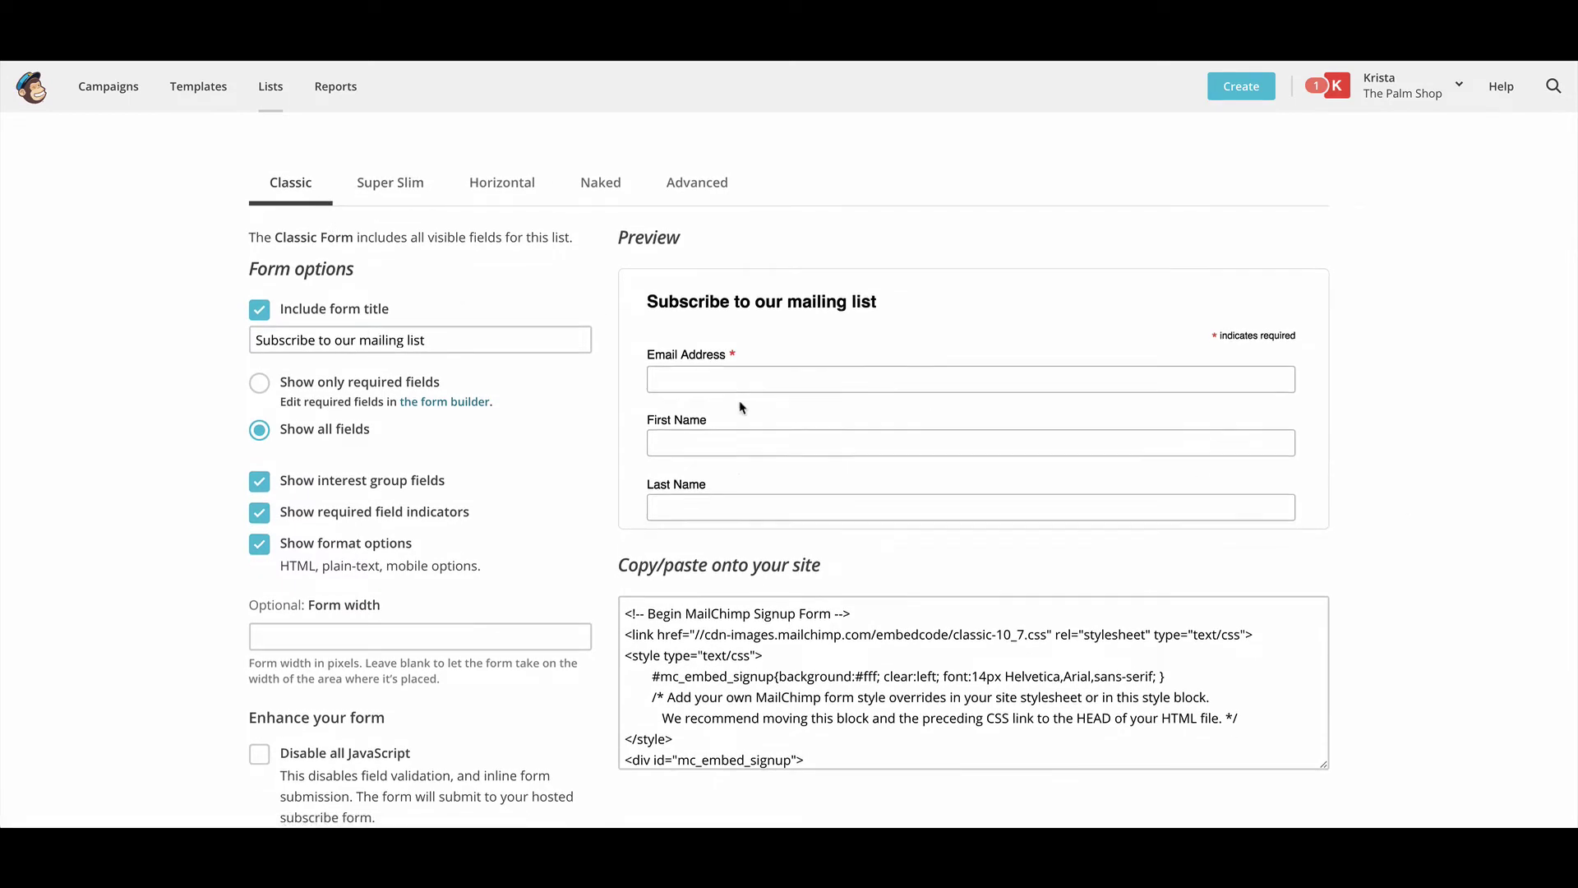
scroll(740, 408, "up", 2)
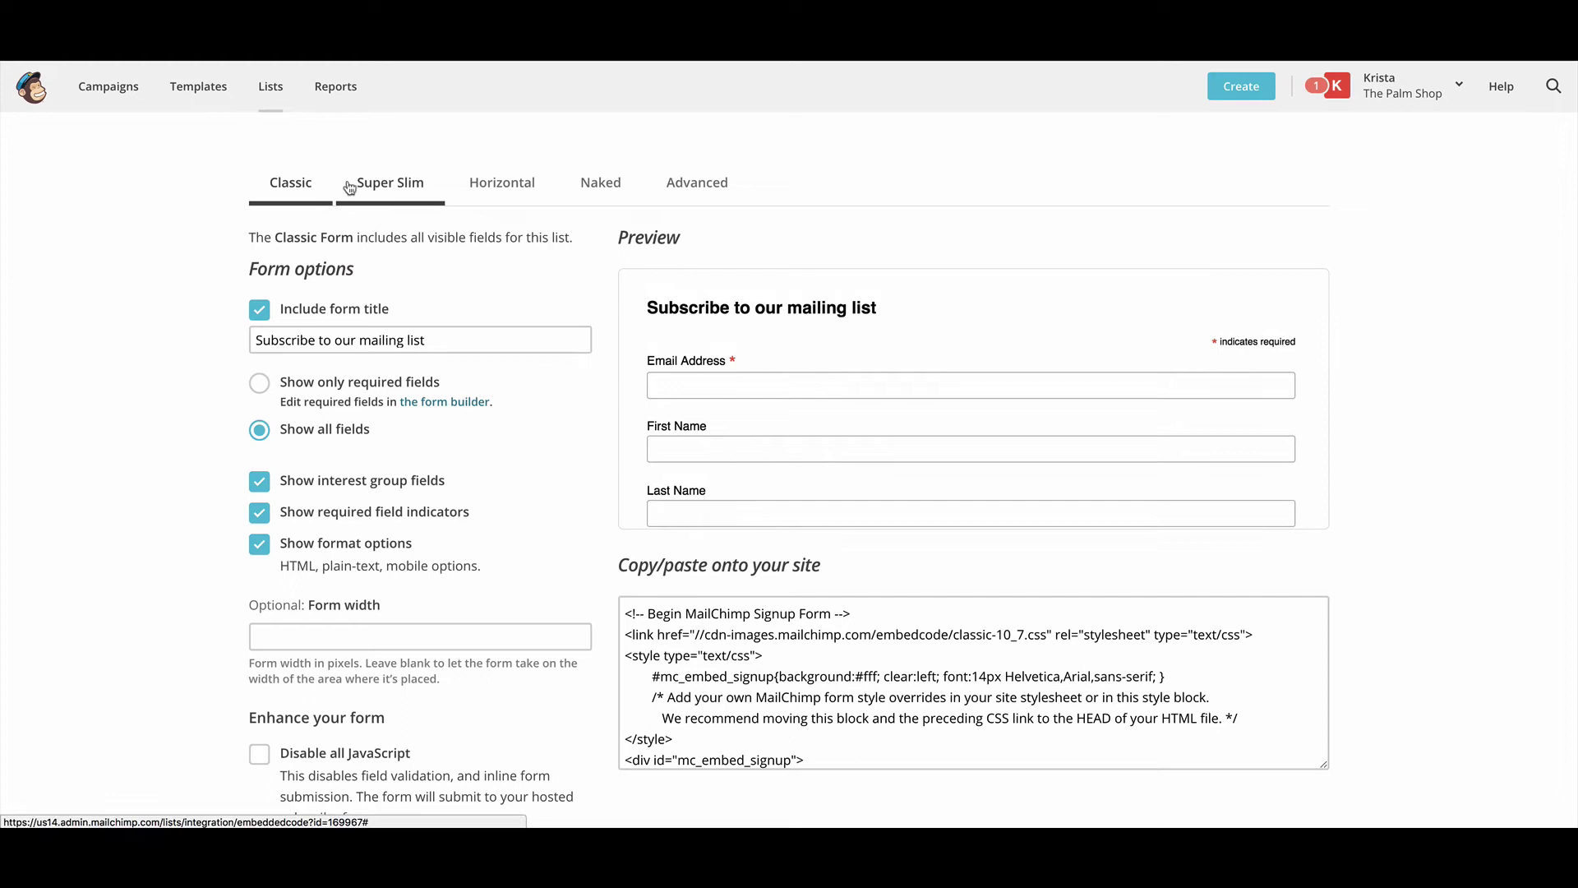
left_click(392, 183)
left_click(484, 209)
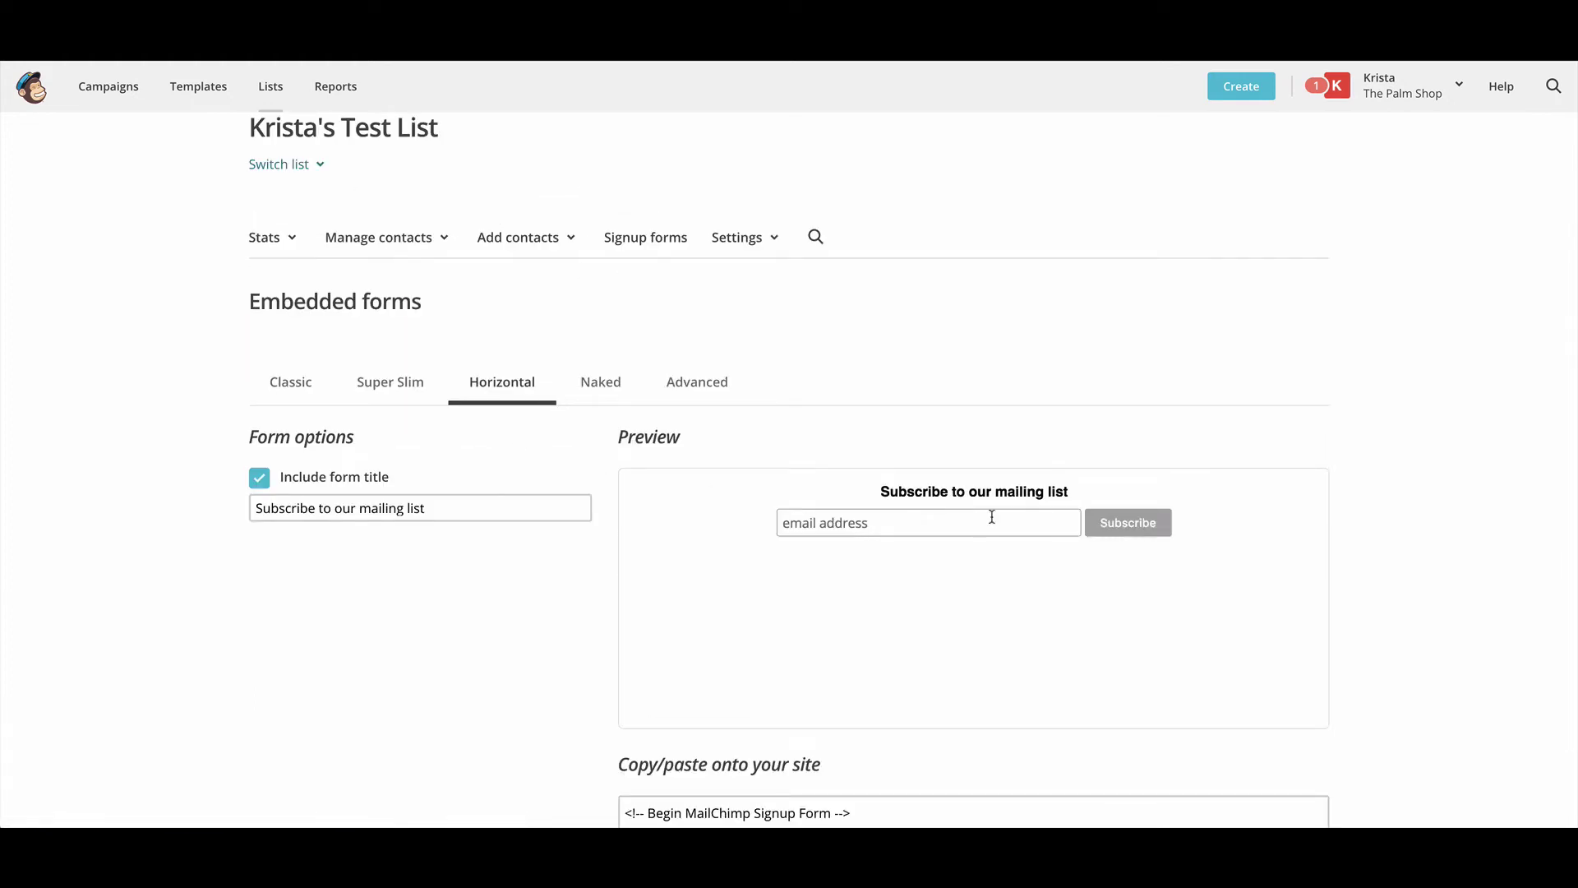
scroll(991, 516, "down", 2)
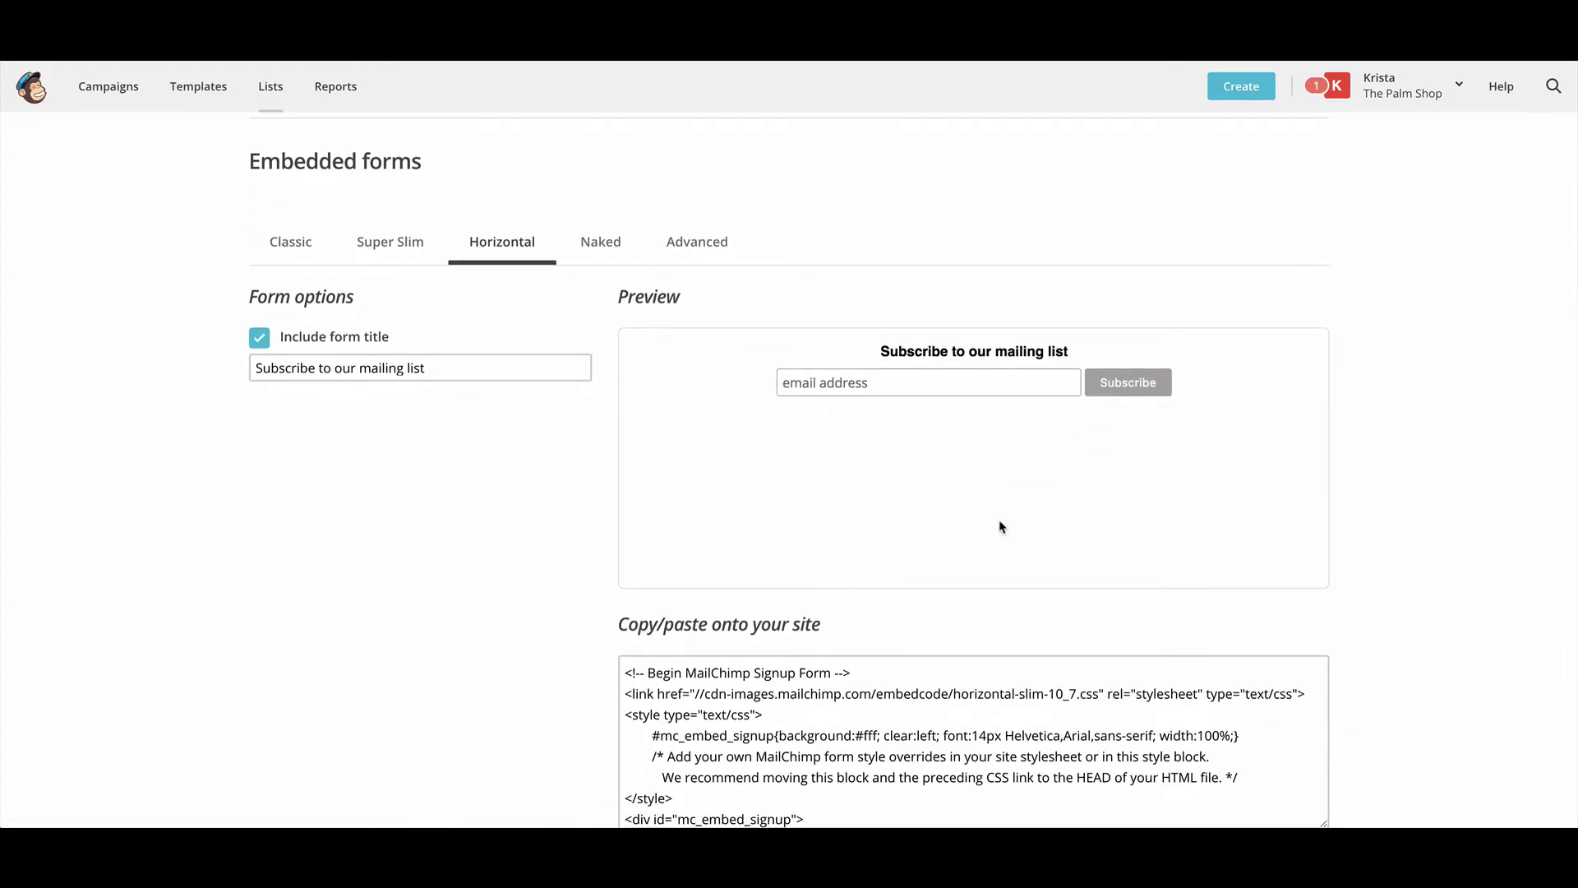
left_click(259, 344)
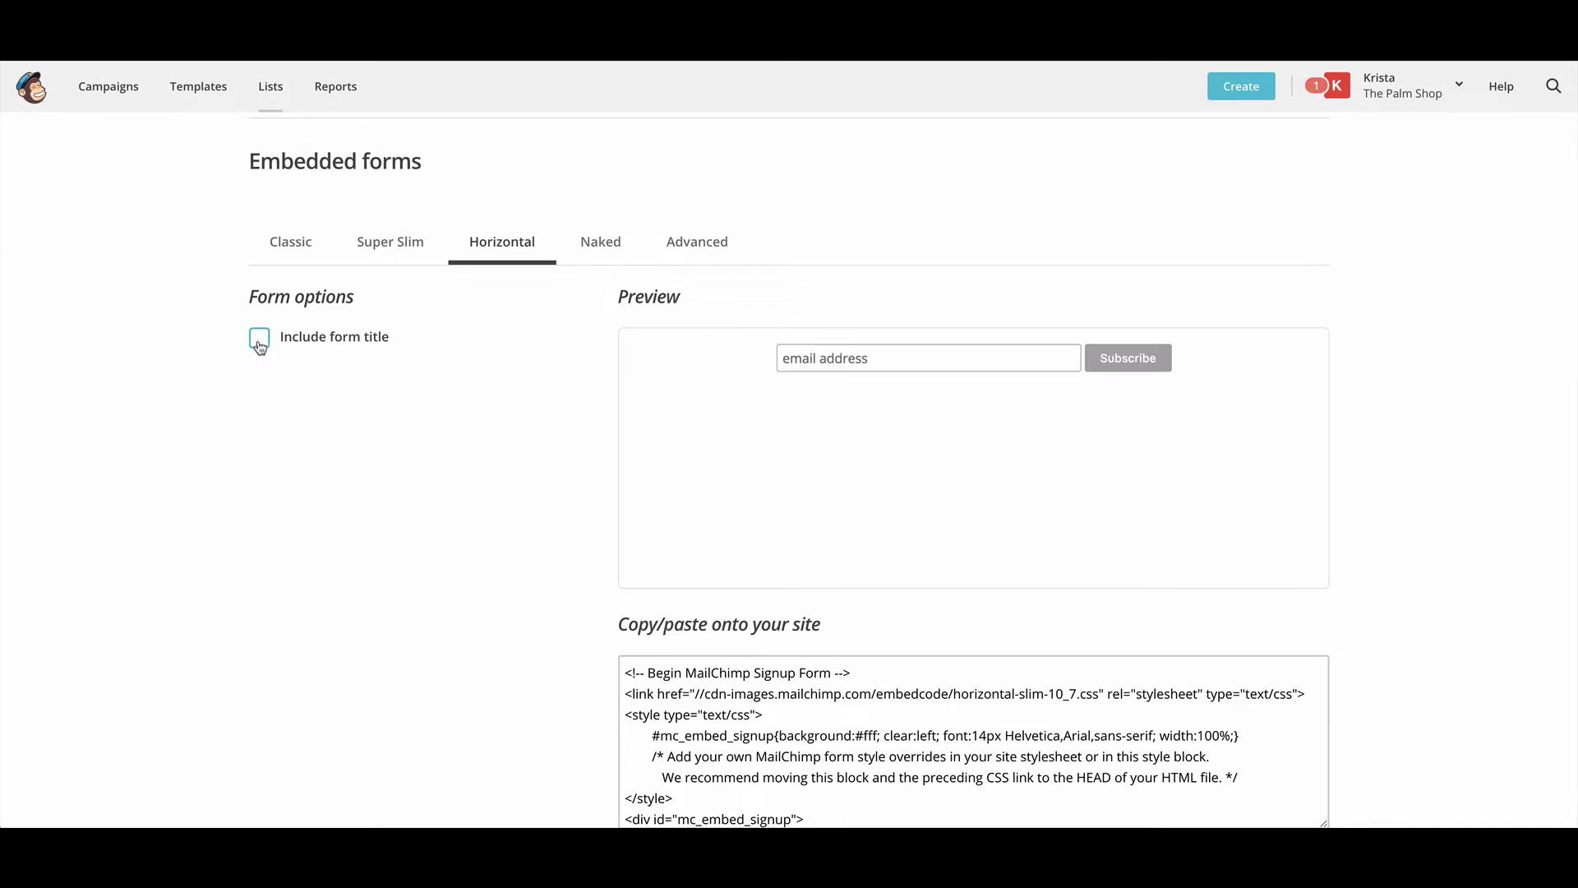
left_click(612, 249)
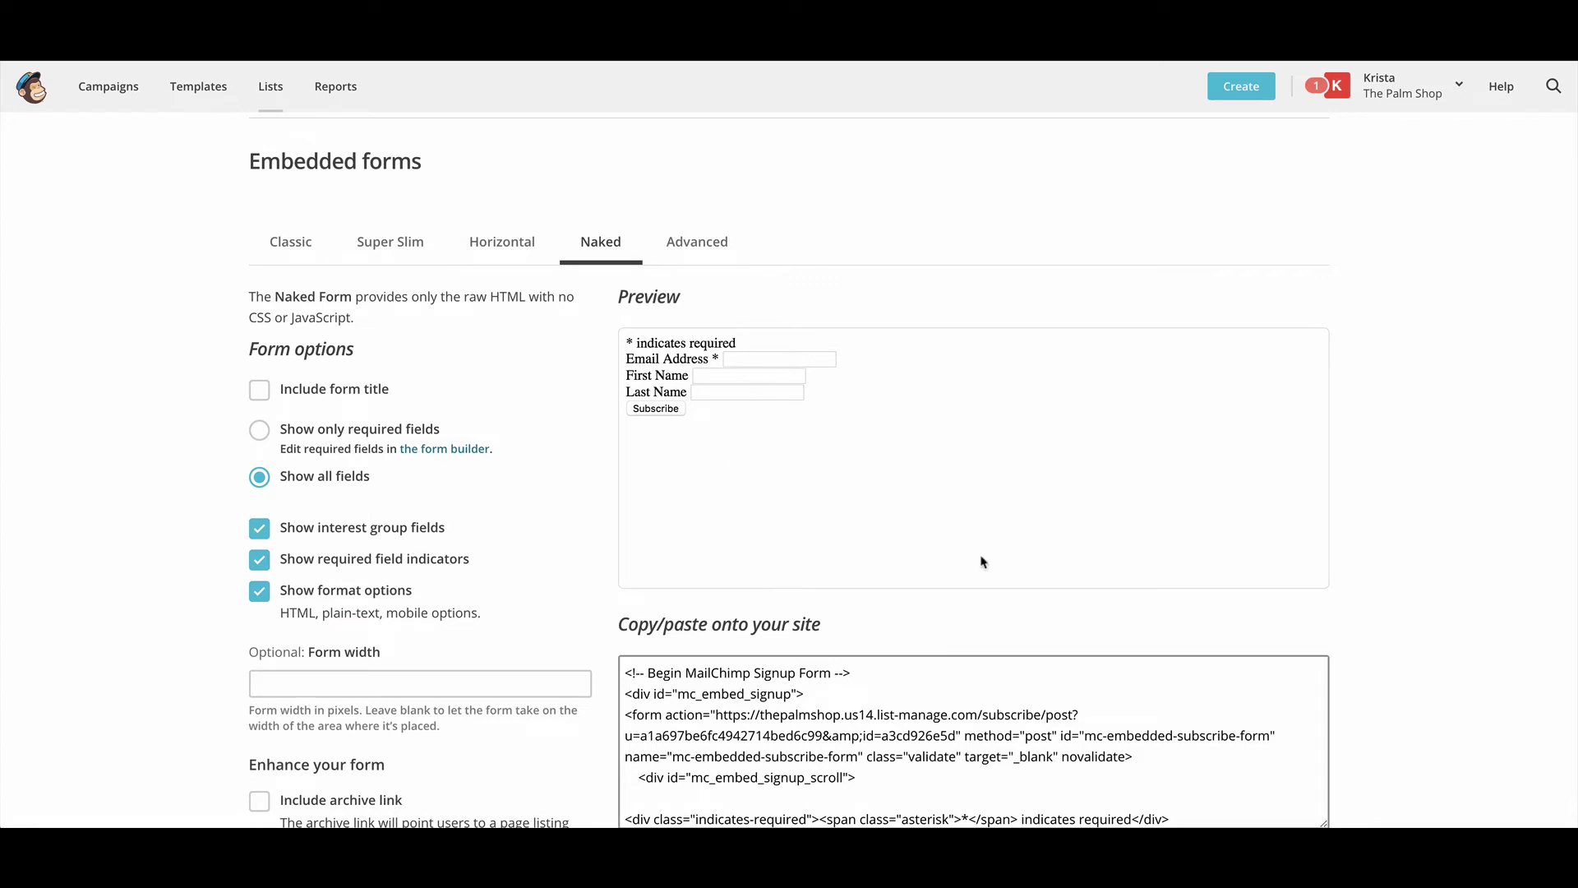
left_click(511, 260)
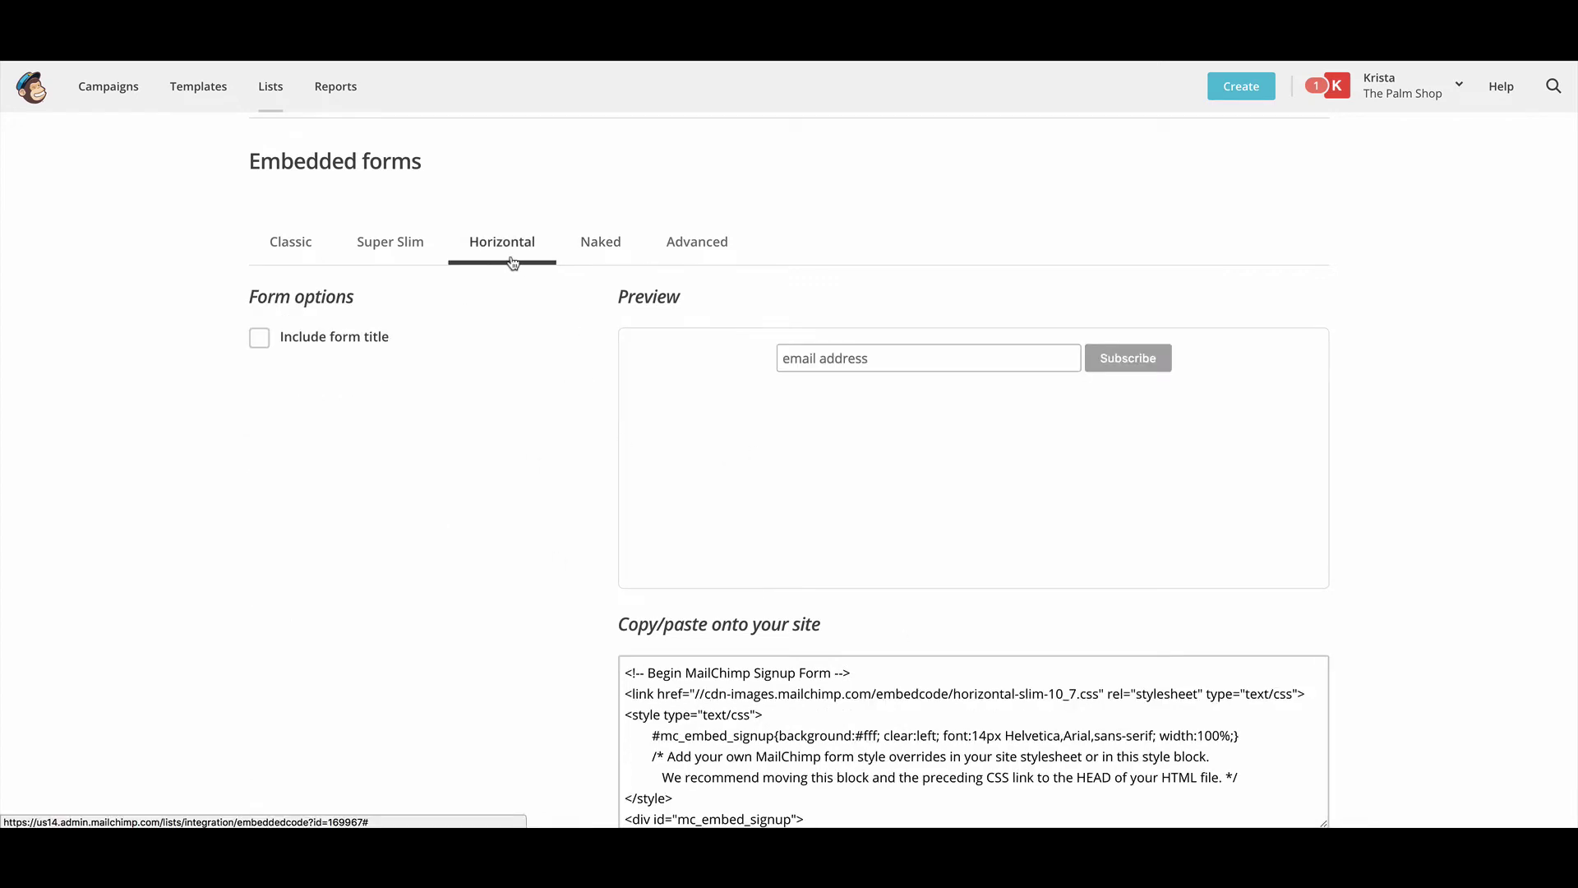
Step: Select all of the Horizontal form's embed code and copy it
scroll(874, 419, "down", 2)
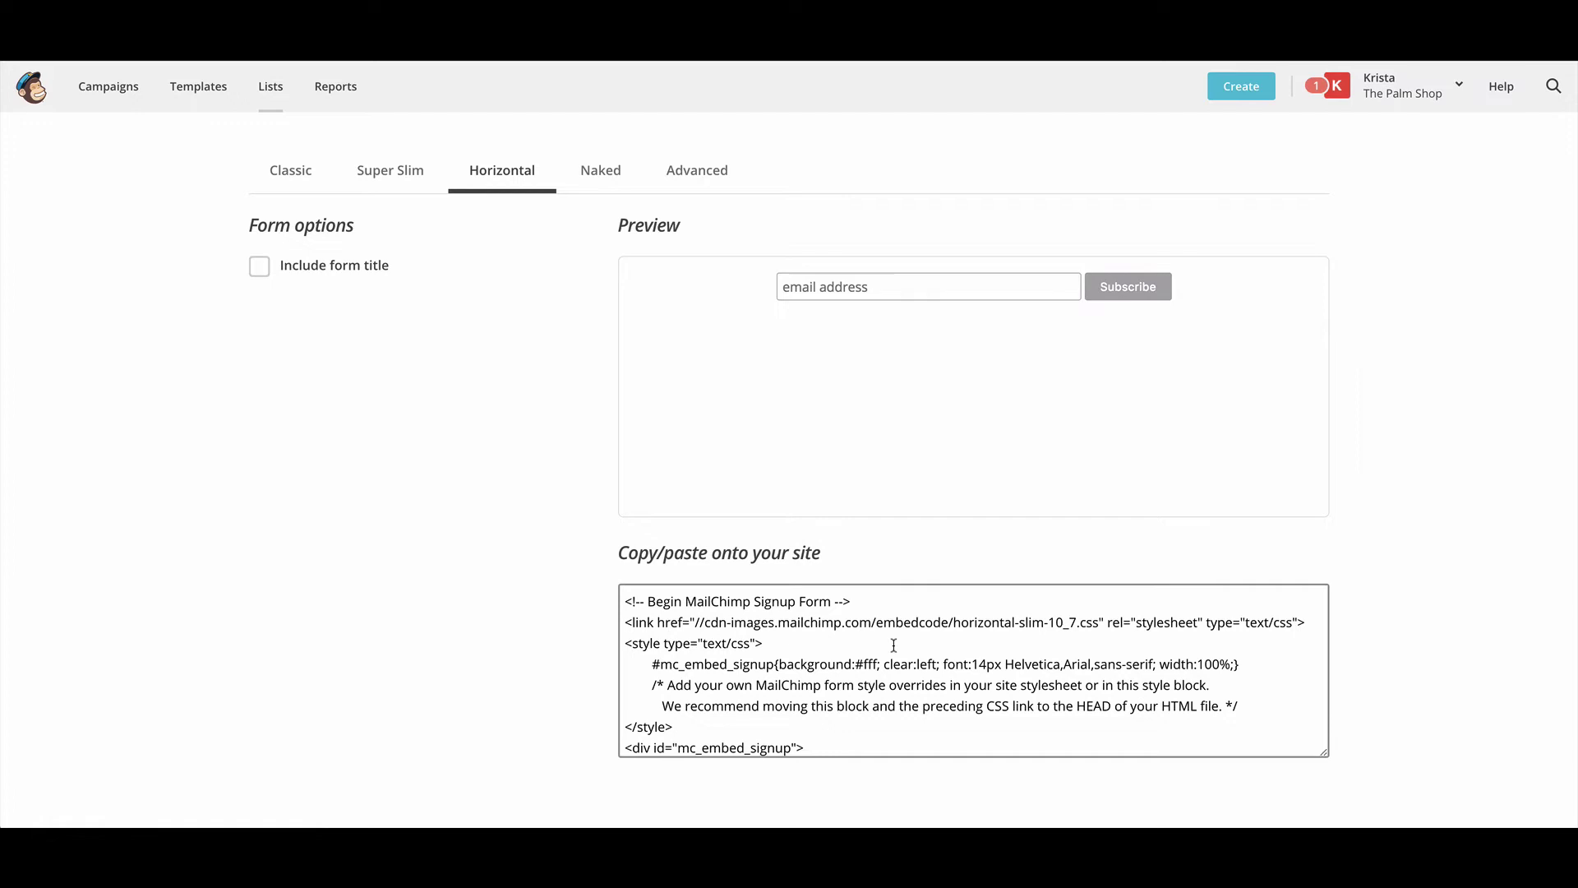
left_click(1071, 683)
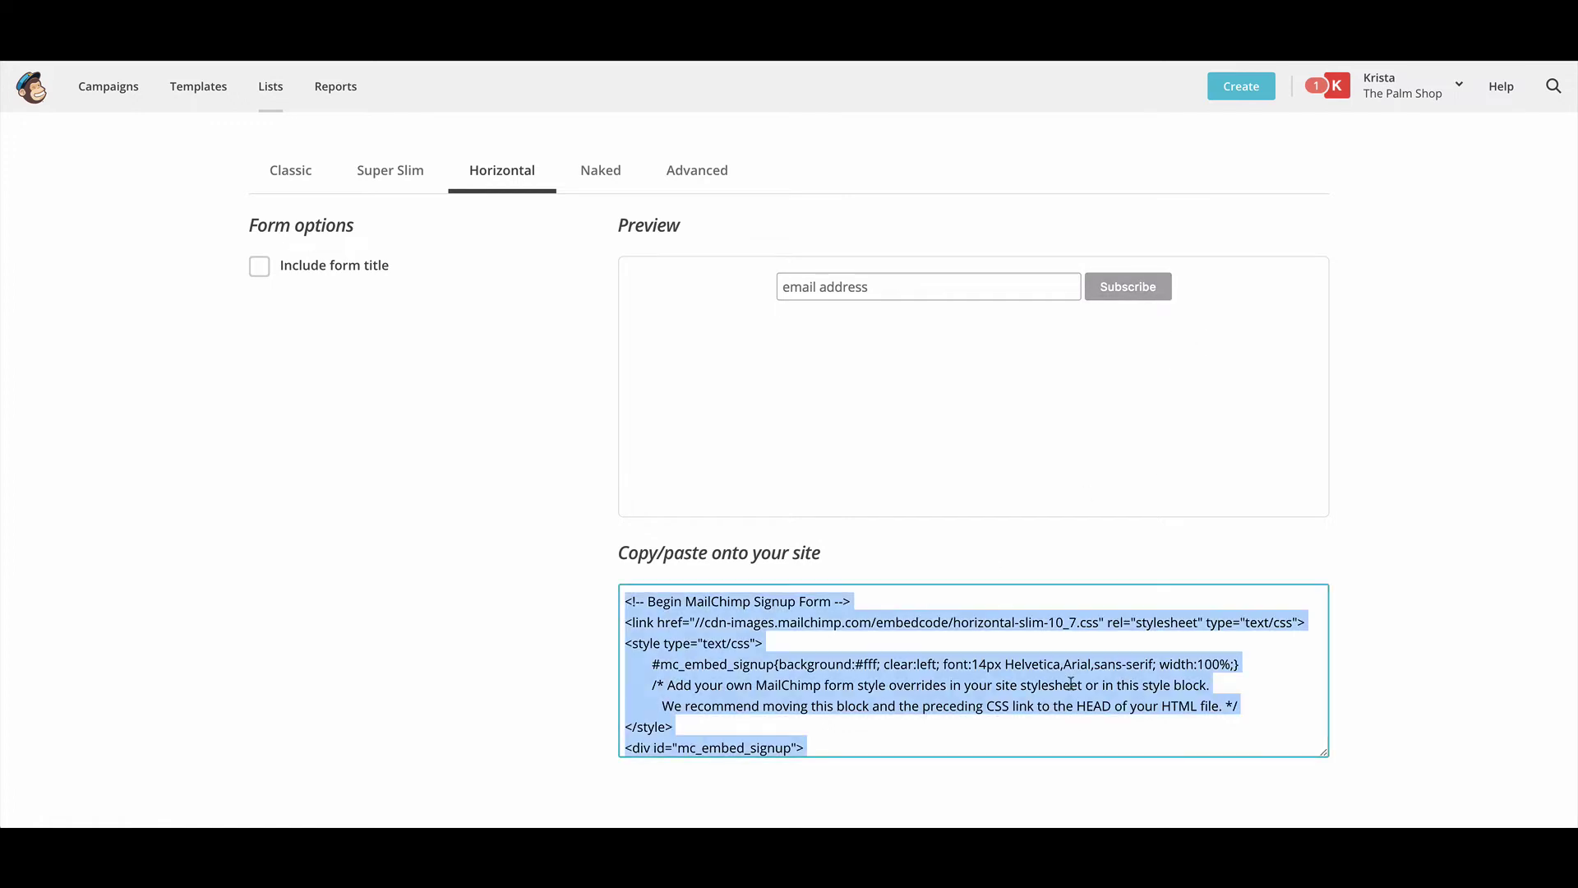
scroll(821, 674, "up", 1)
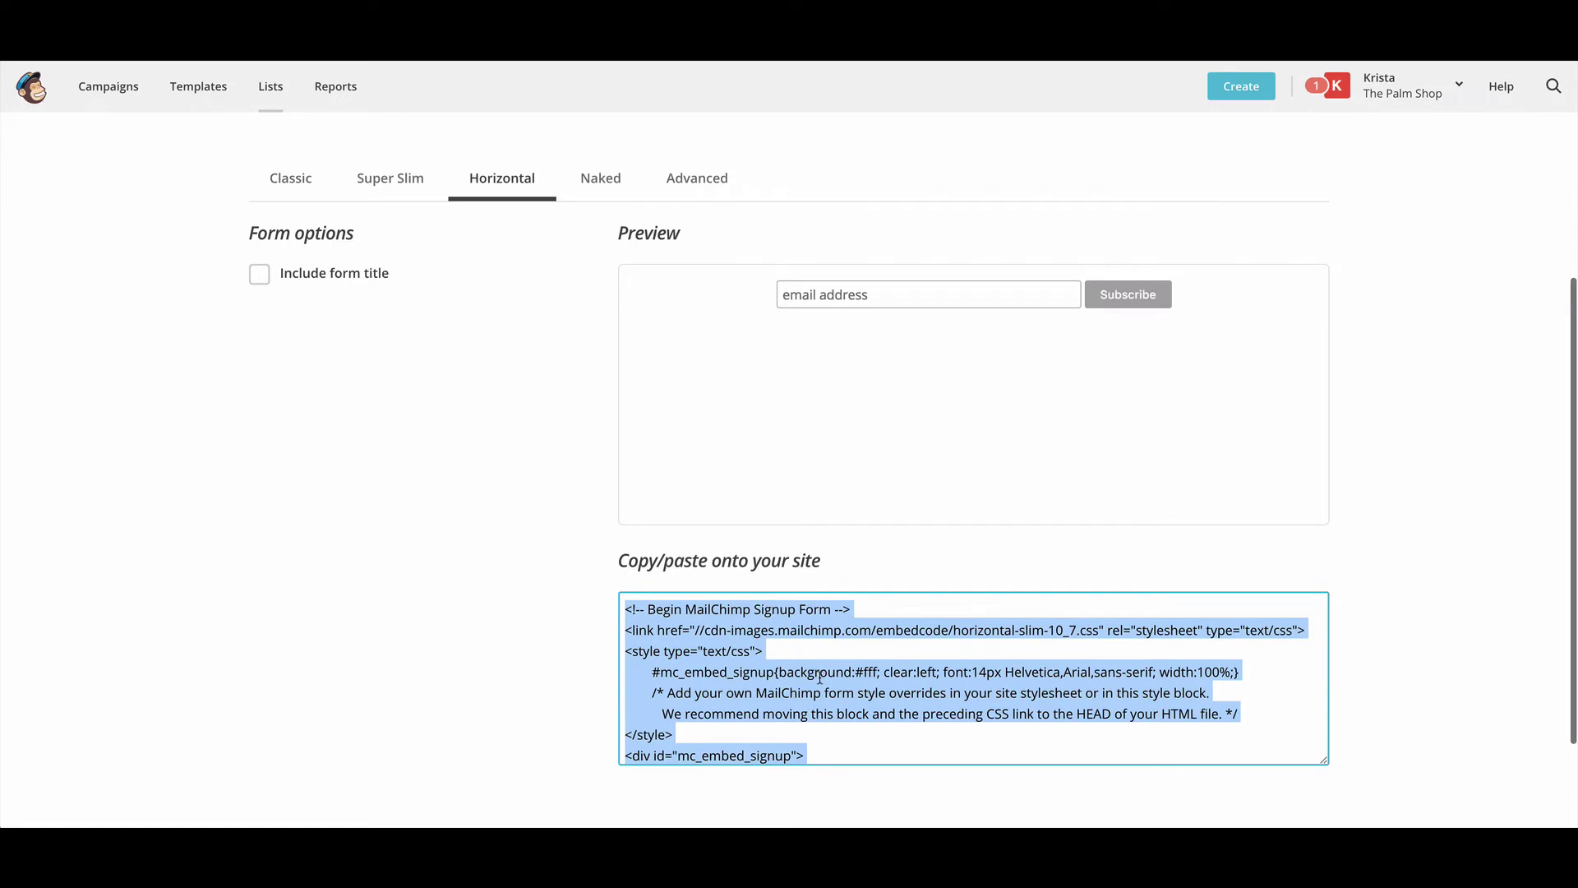
right_click(757, 672)
left_click(789, 638)
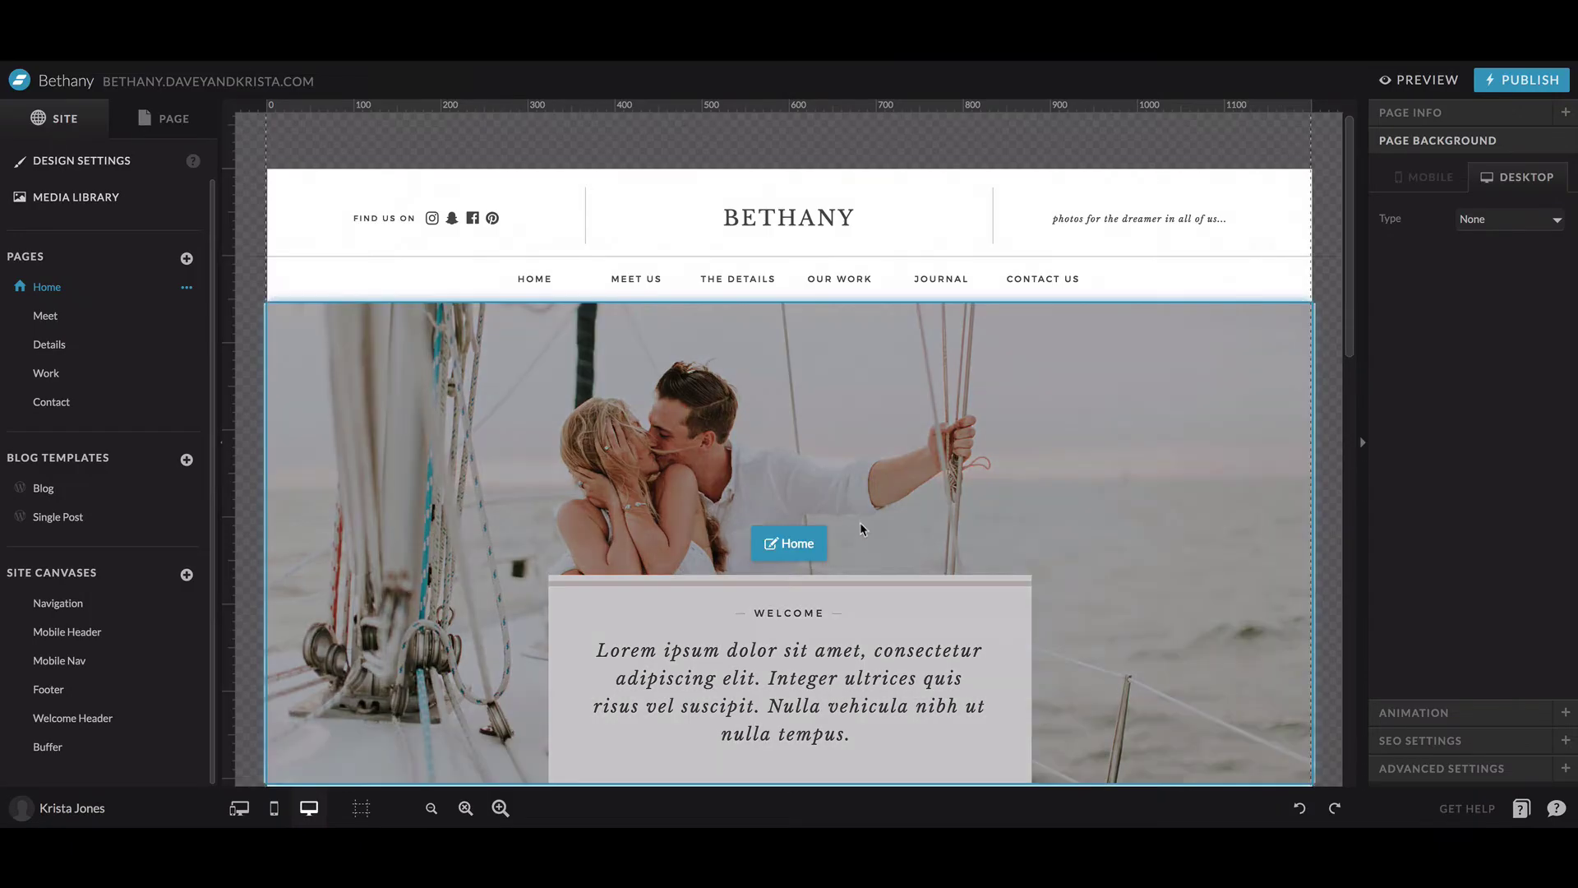
Step: Add a New Canvas to the Home page and move it between Blog Favorites and the Footer
scroll(860, 526, "down", 5)
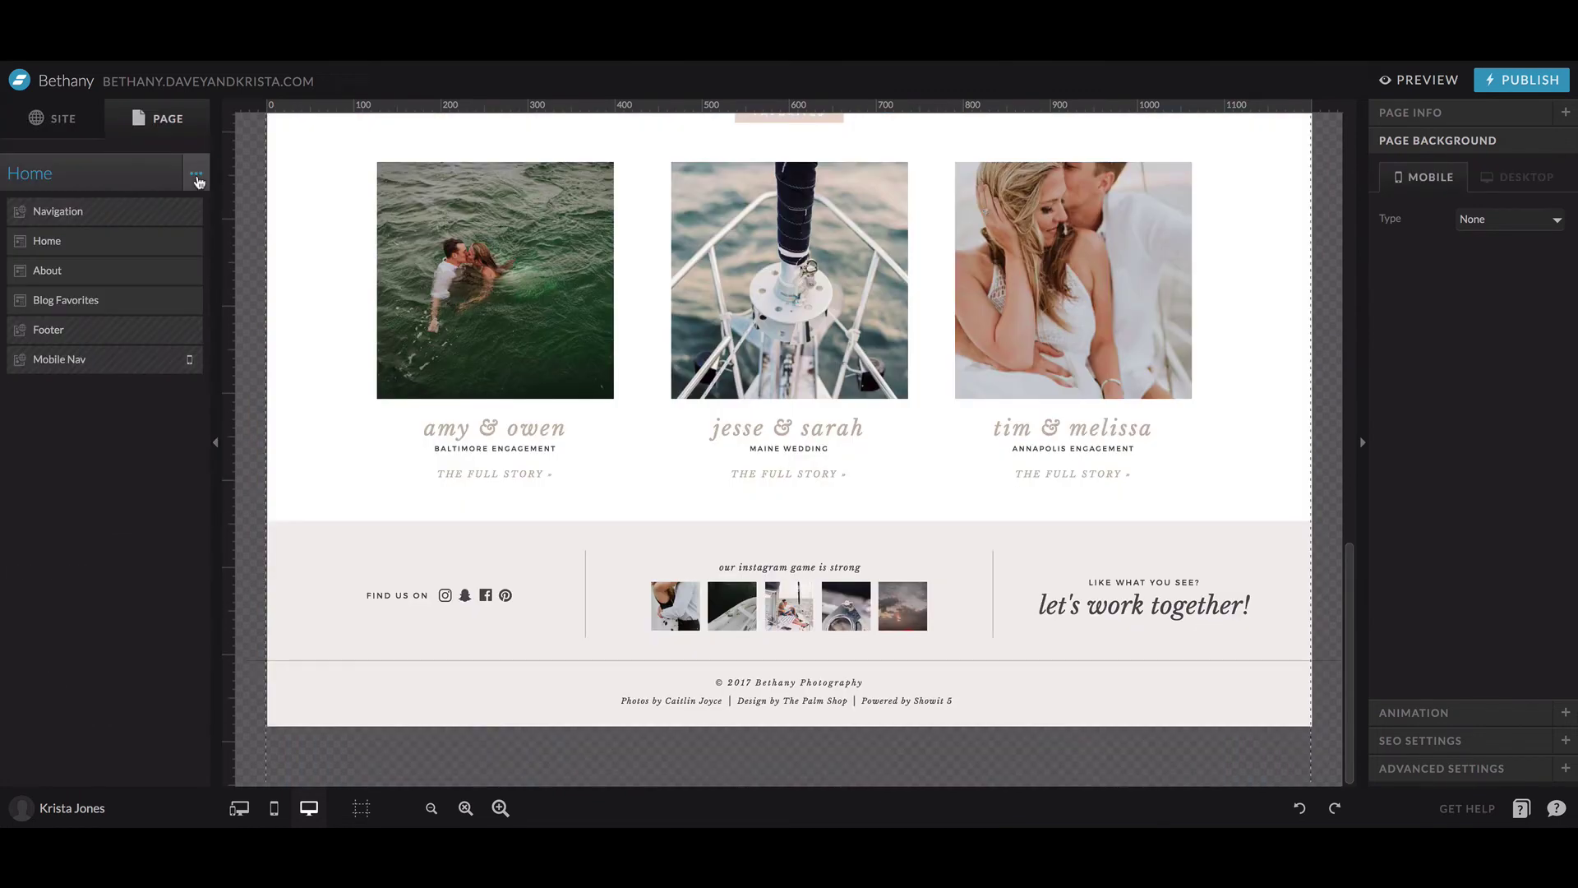
left_click(198, 179)
left_click(197, 201)
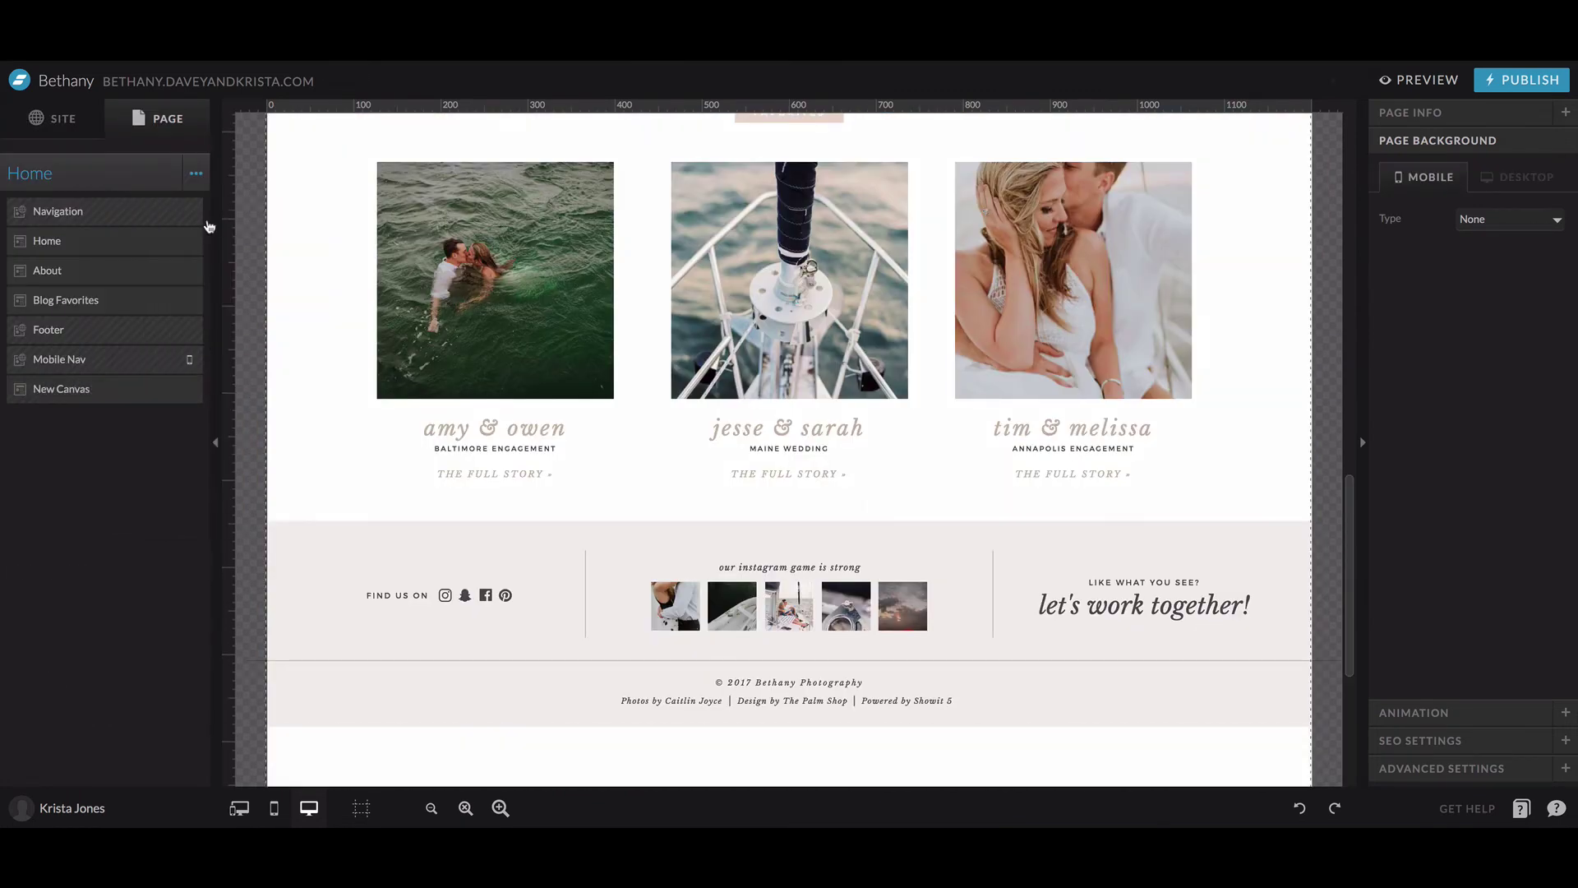
left_click_drag(69, 400, 85, 321)
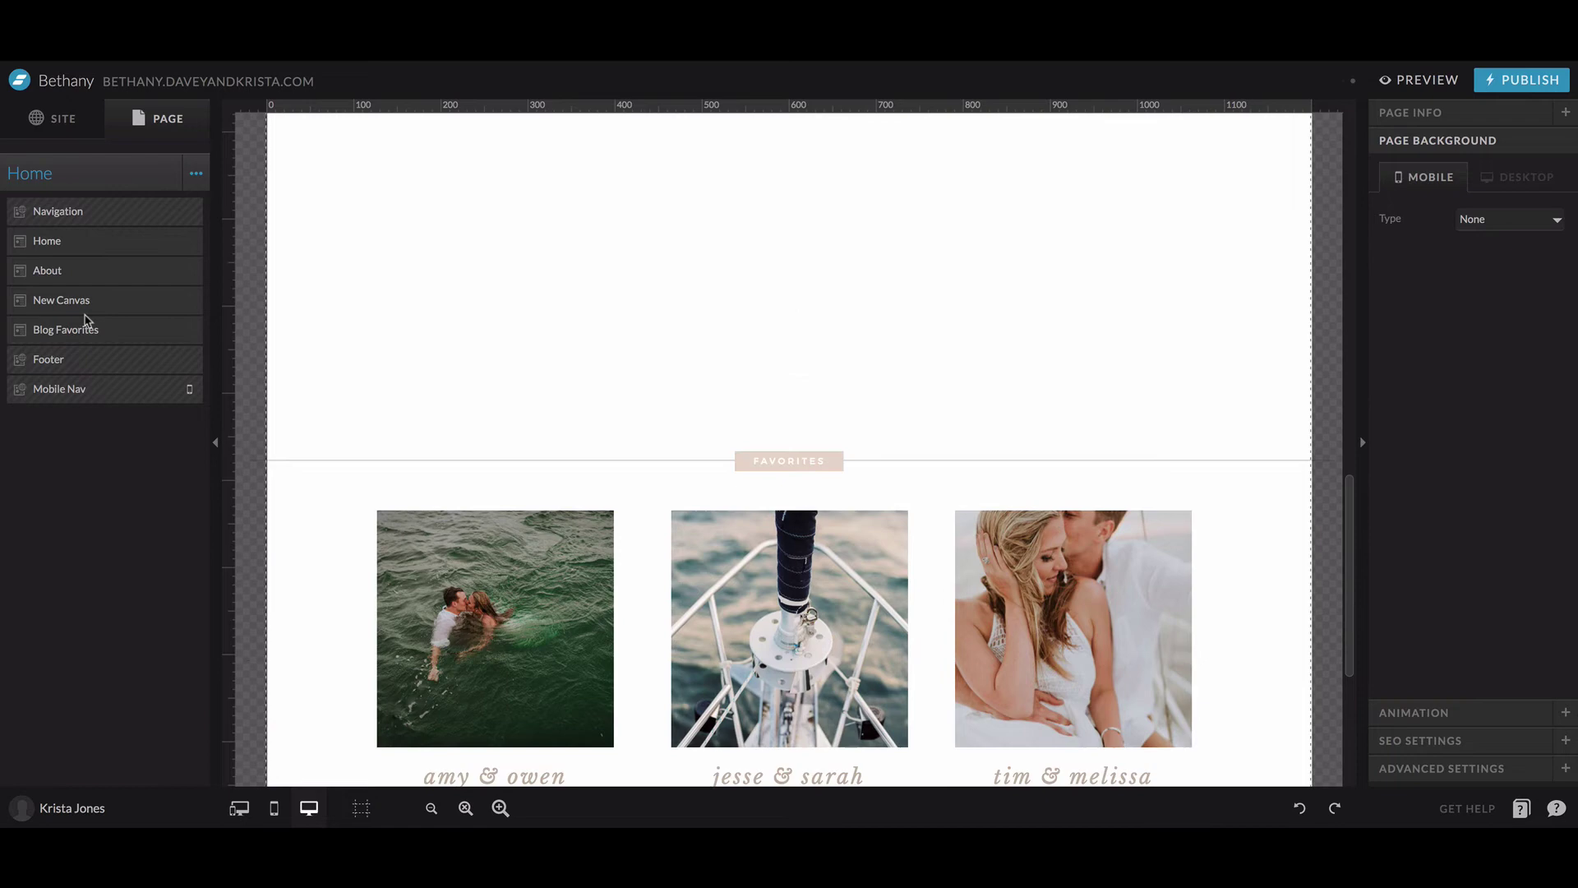
scroll(532, 424, "down", 3)
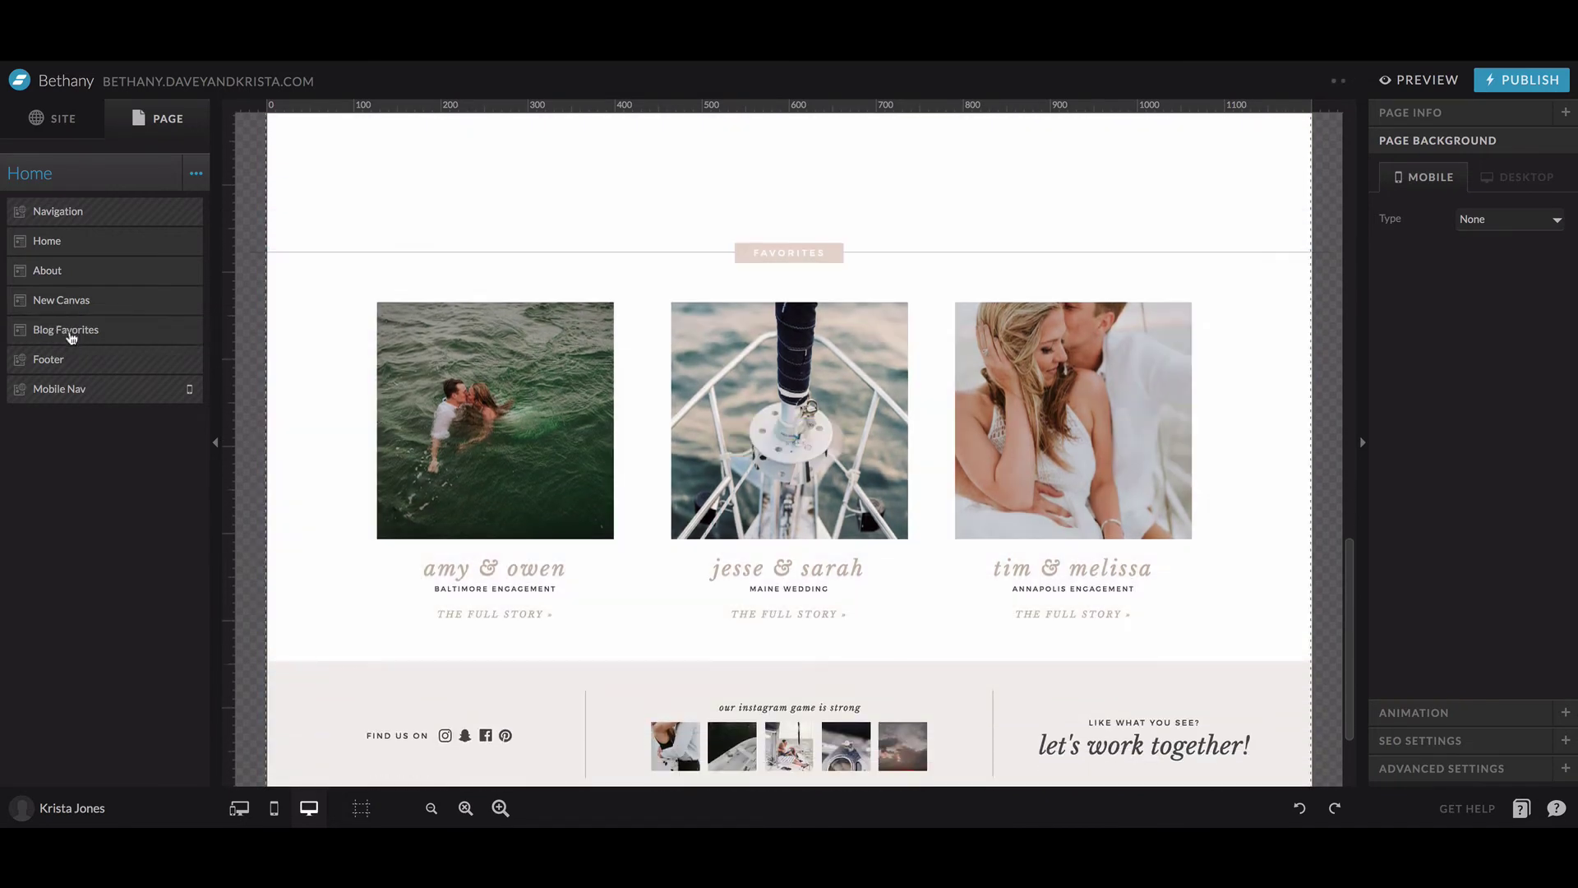
left_click_drag(73, 311, 72, 345)
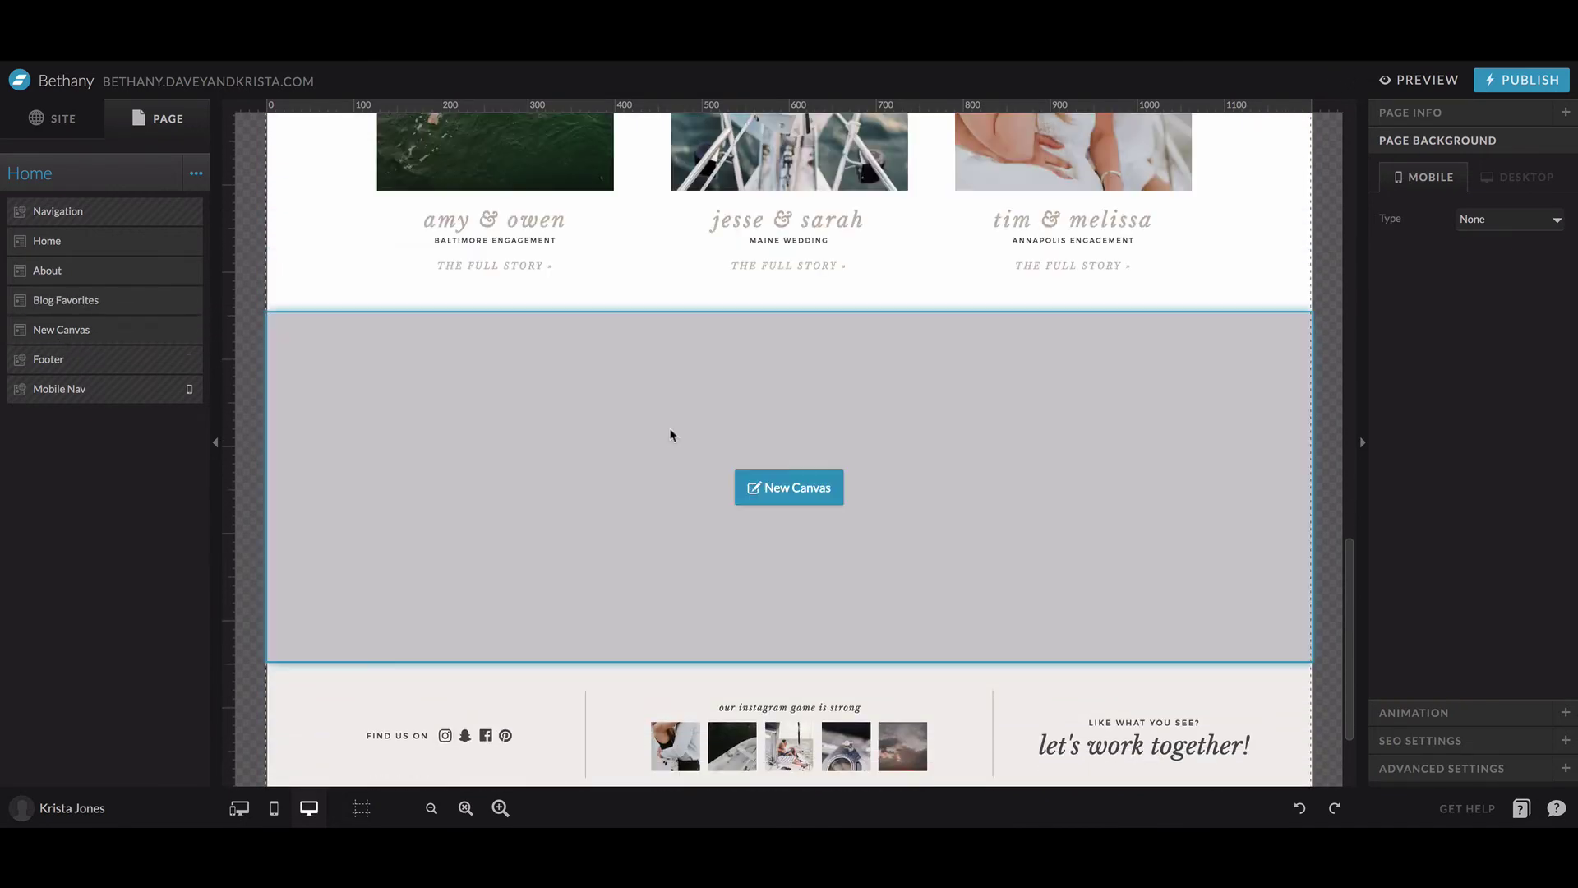
mouse_move(787, 807)
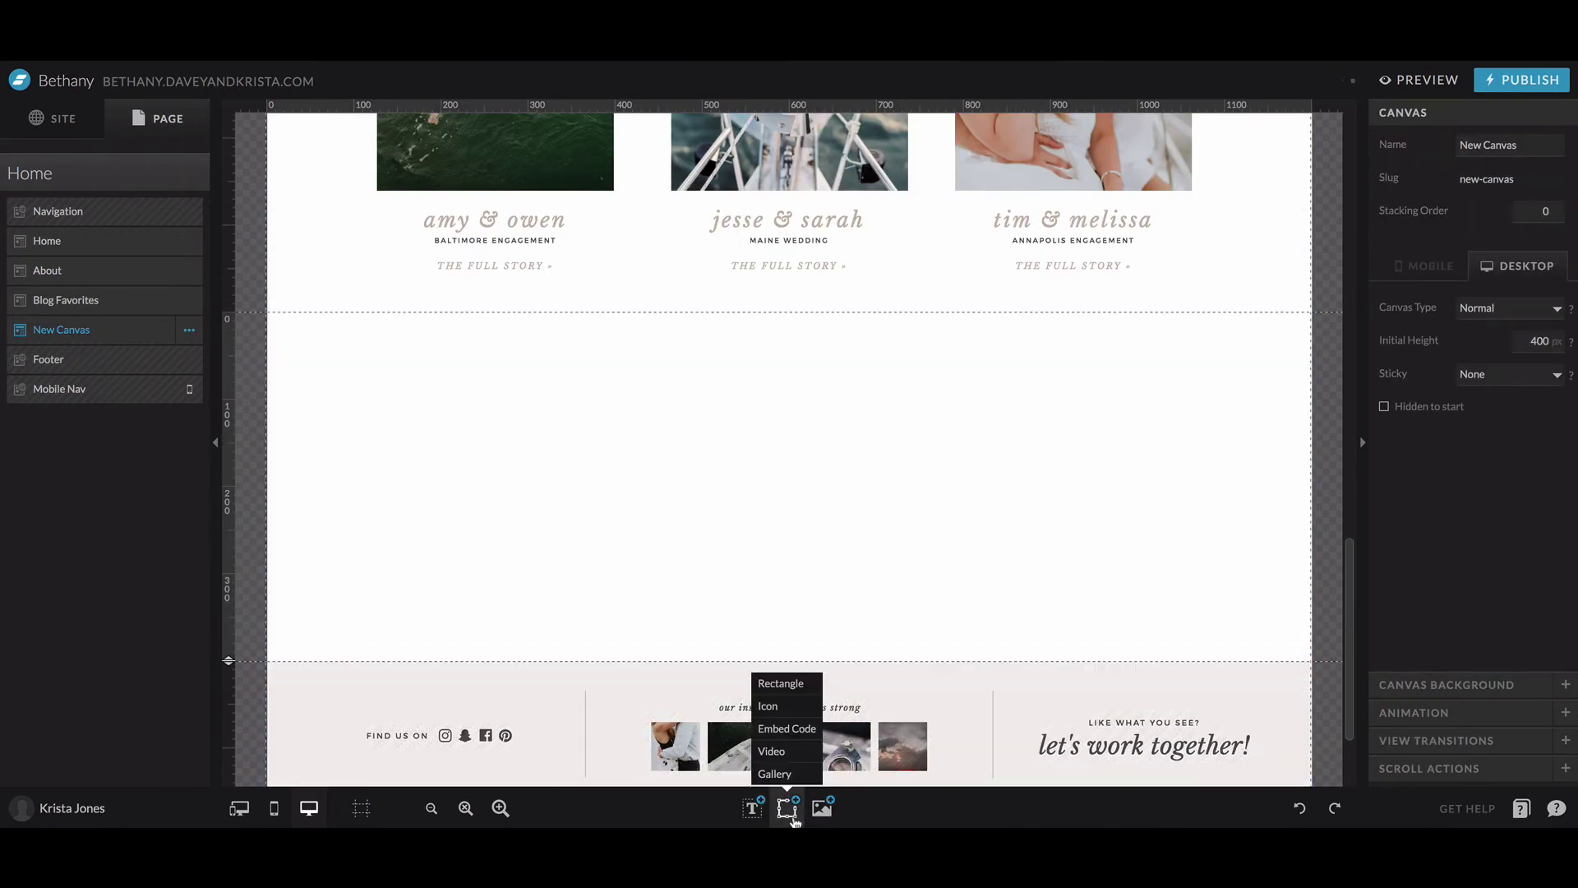
Step: Paste the MailChimp signup code into a new Embed Code element and resize it wider and shorter
left_click(777, 731)
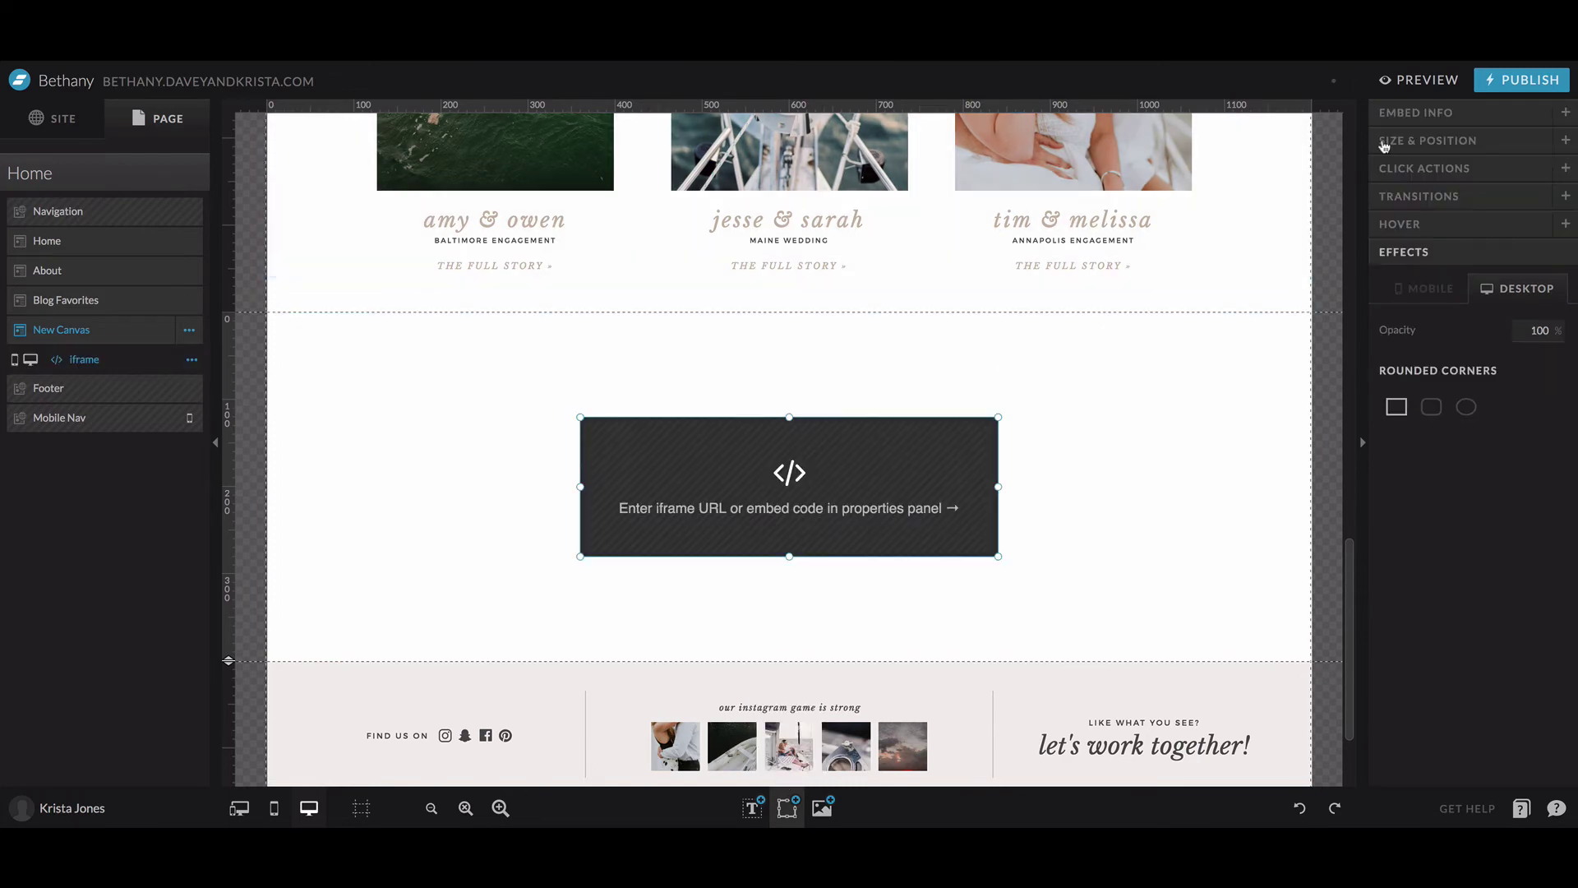
left_click(1410, 117)
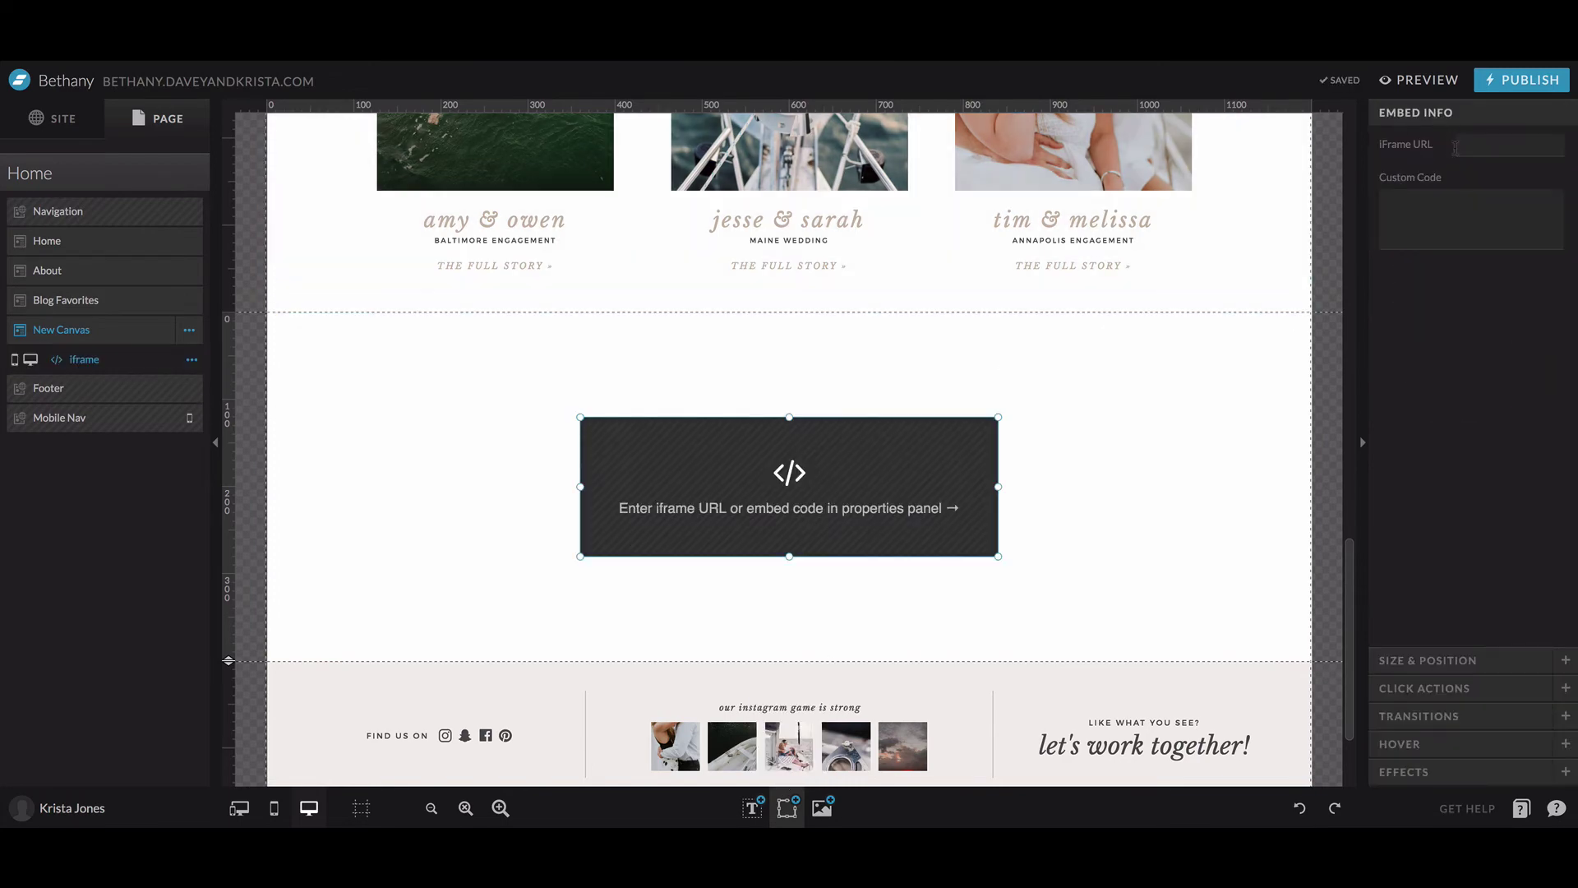
left_click(1430, 231)
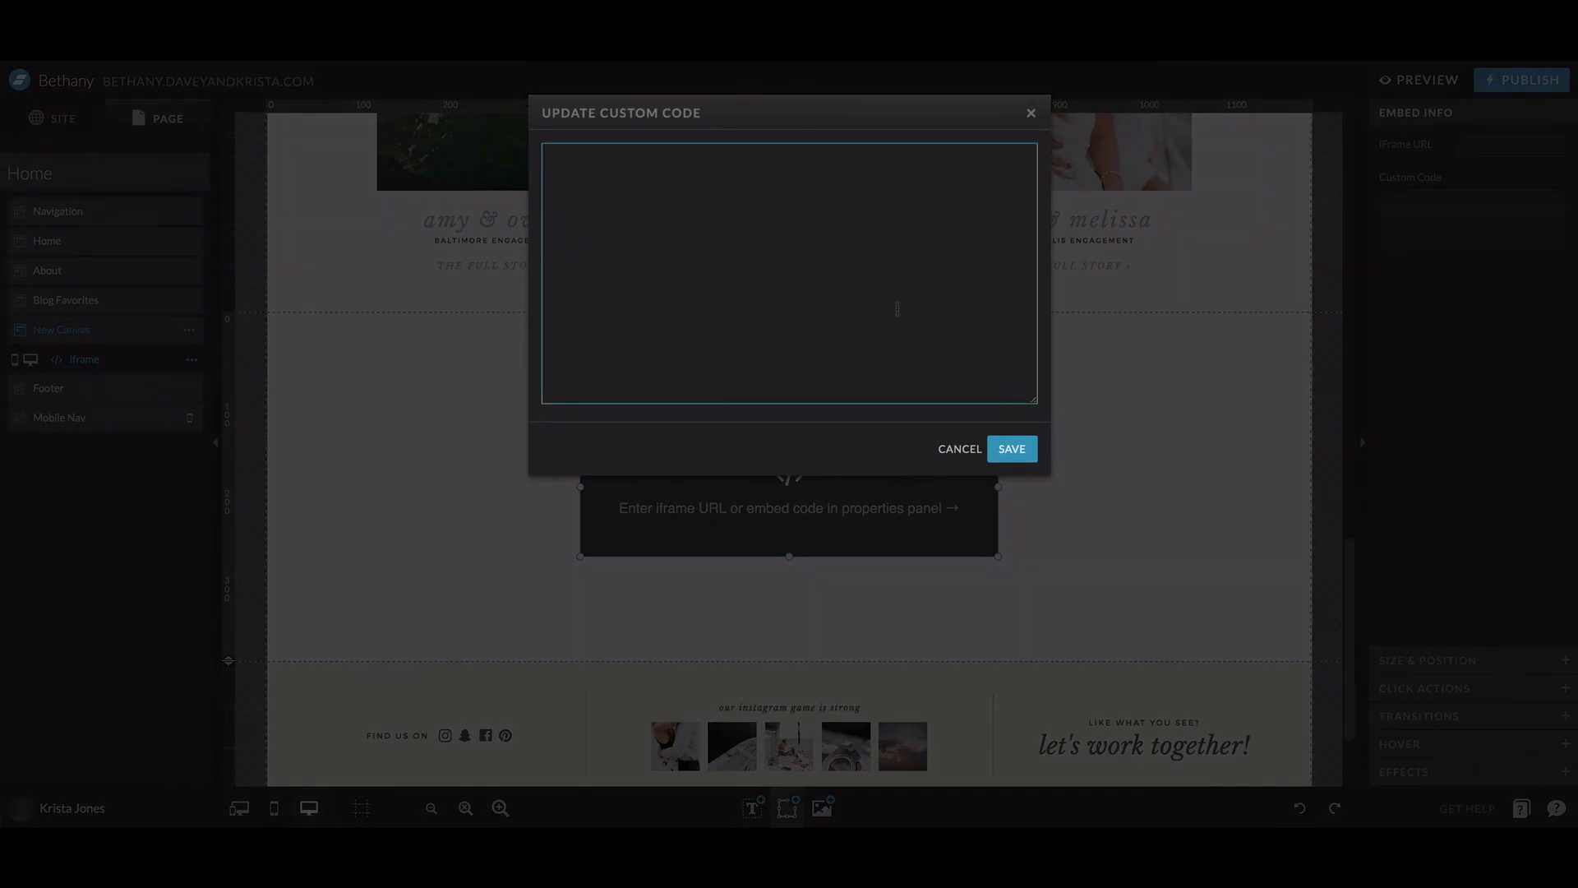
key("ctrl+v")
left_click(1011, 449)
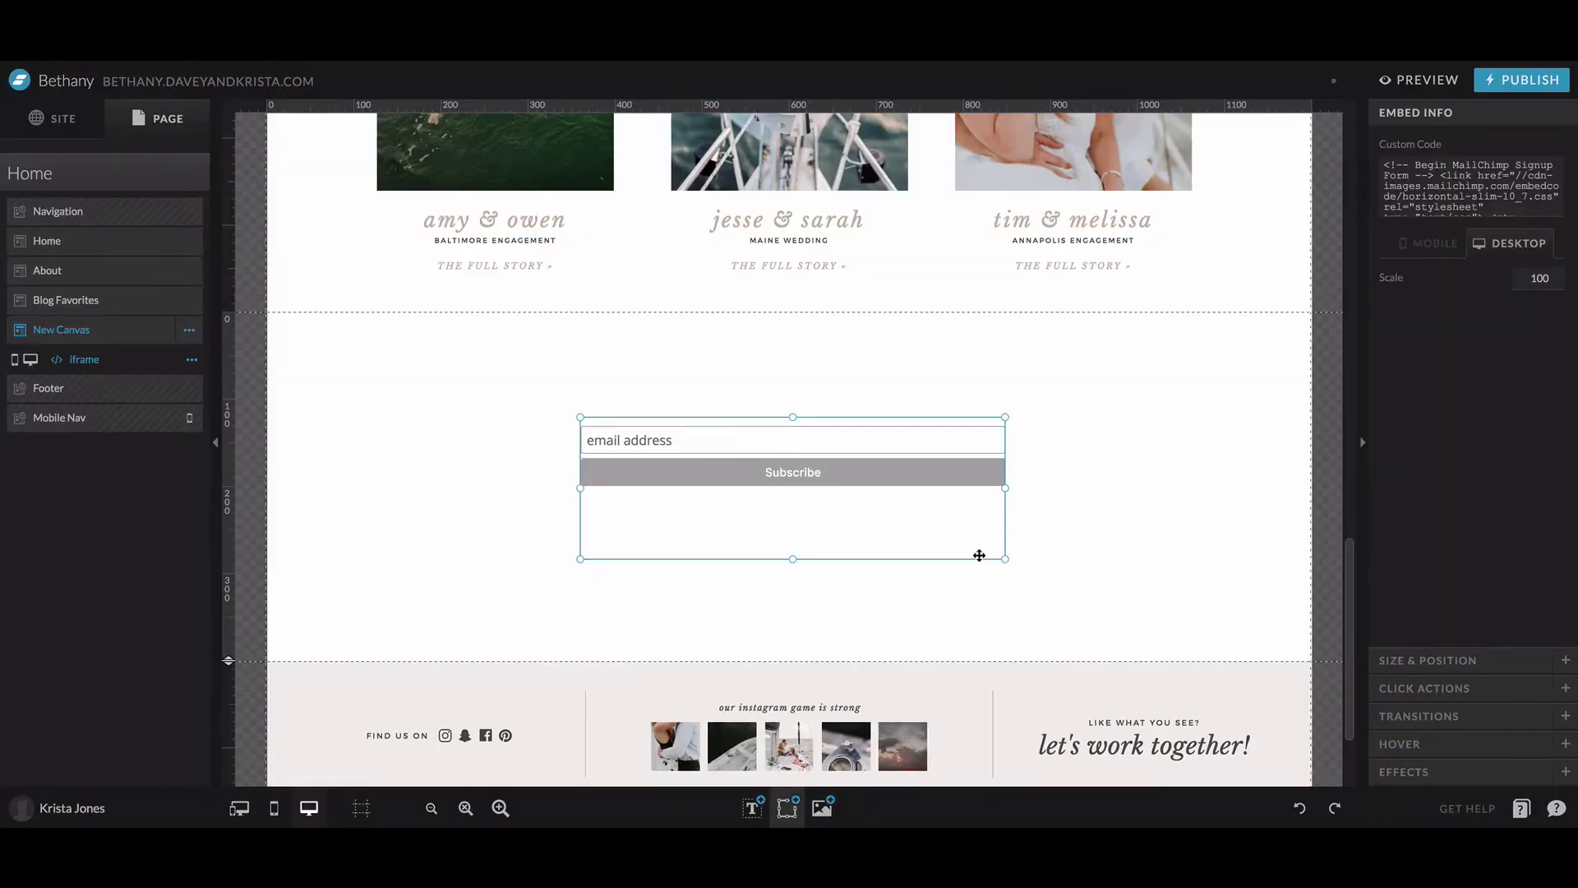
scroll(979, 522, "down", 1)
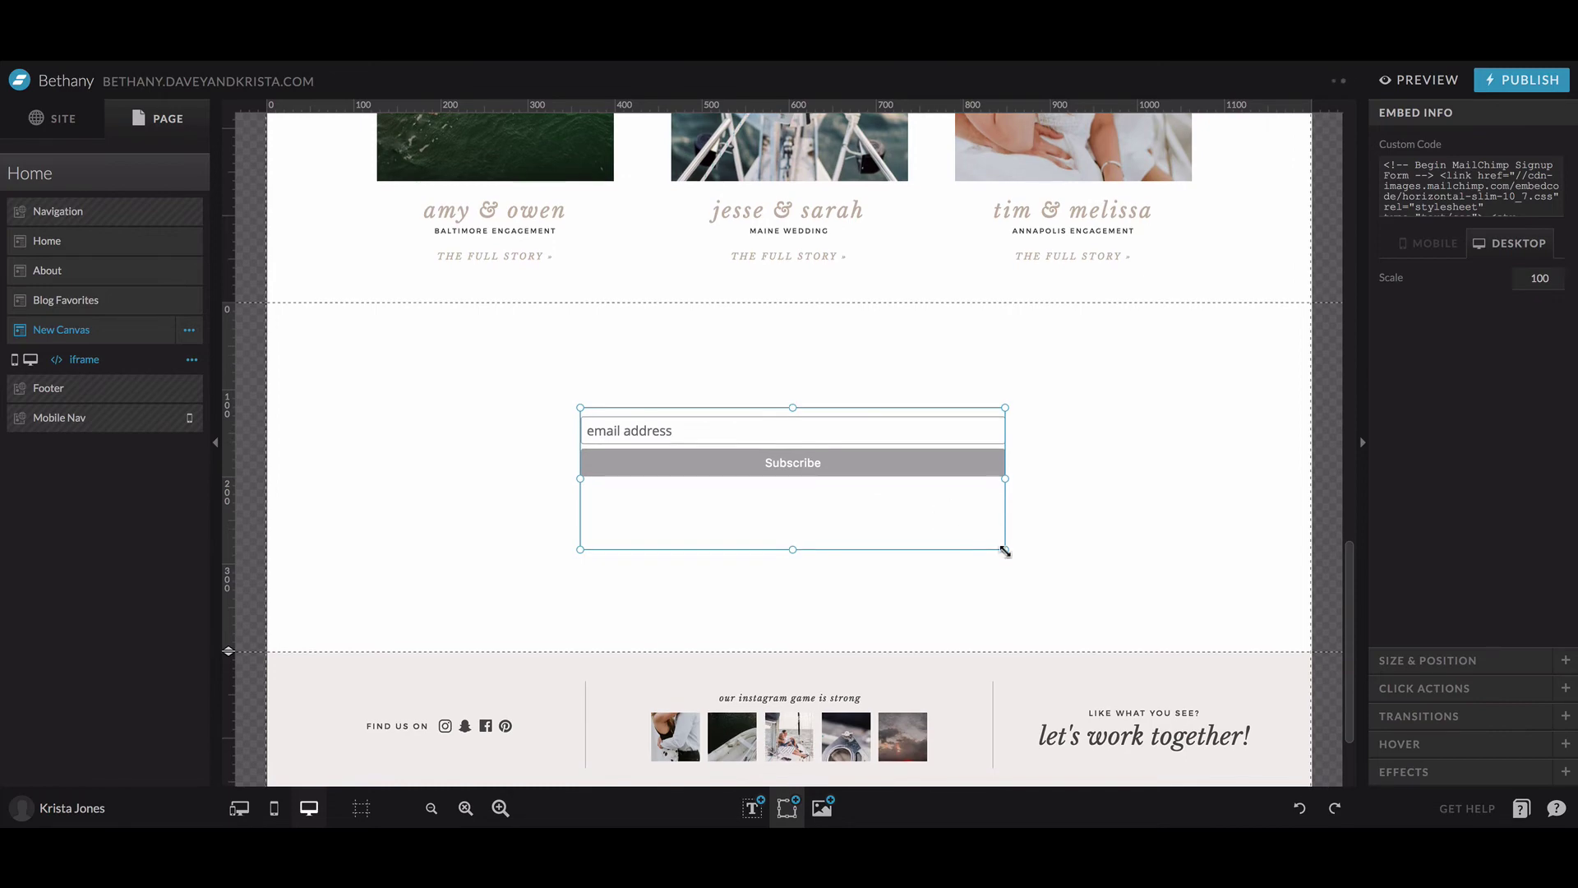
left_click_drag(1004, 549, 967, 496)
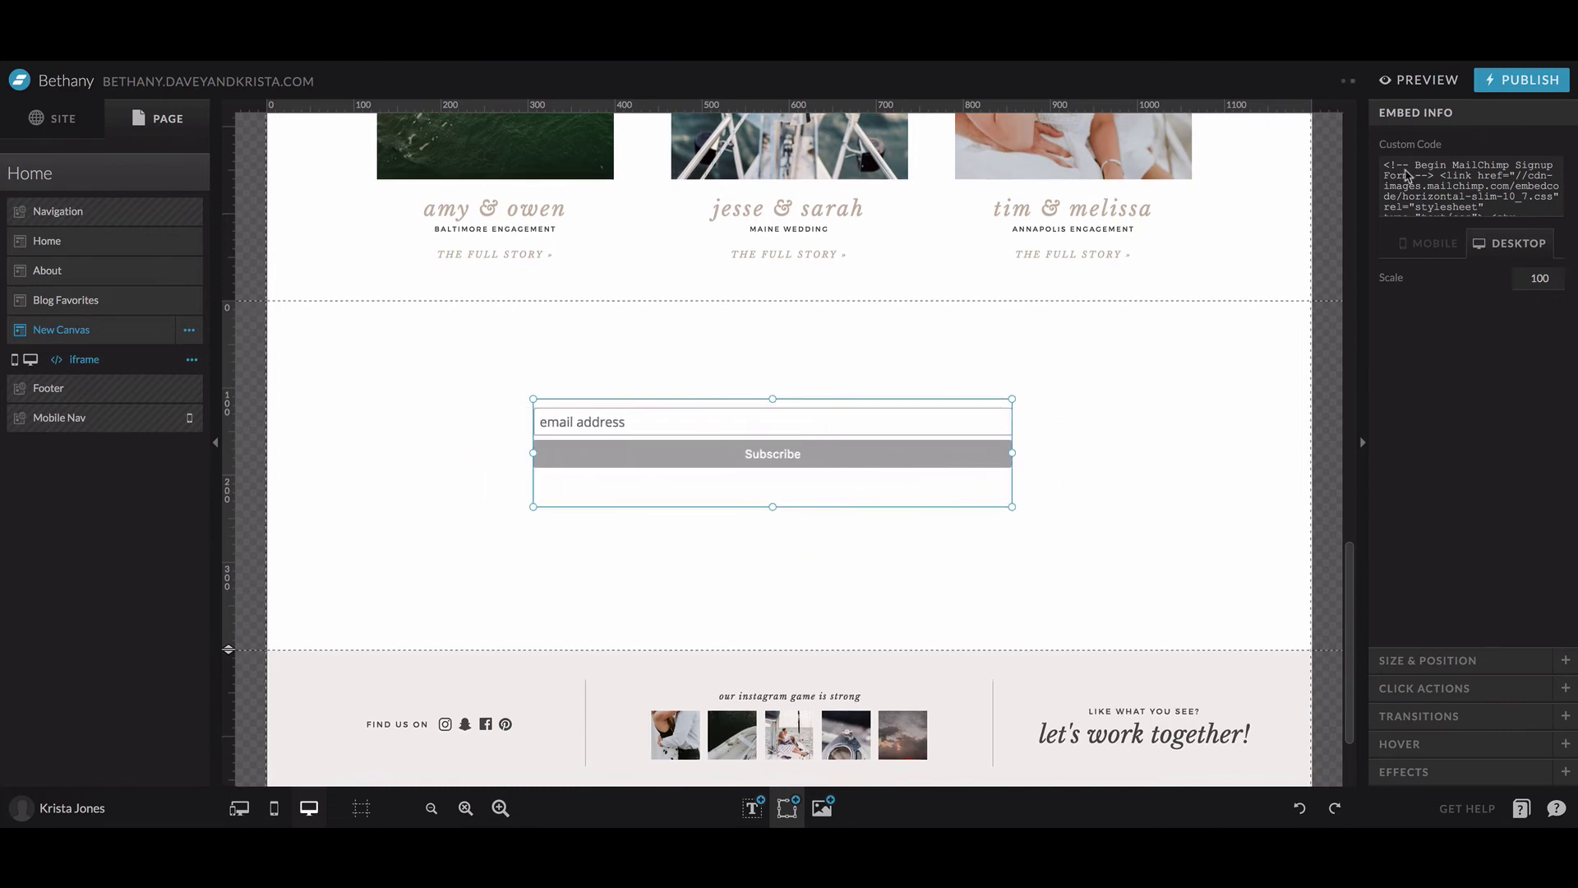
left_click(1436, 80)
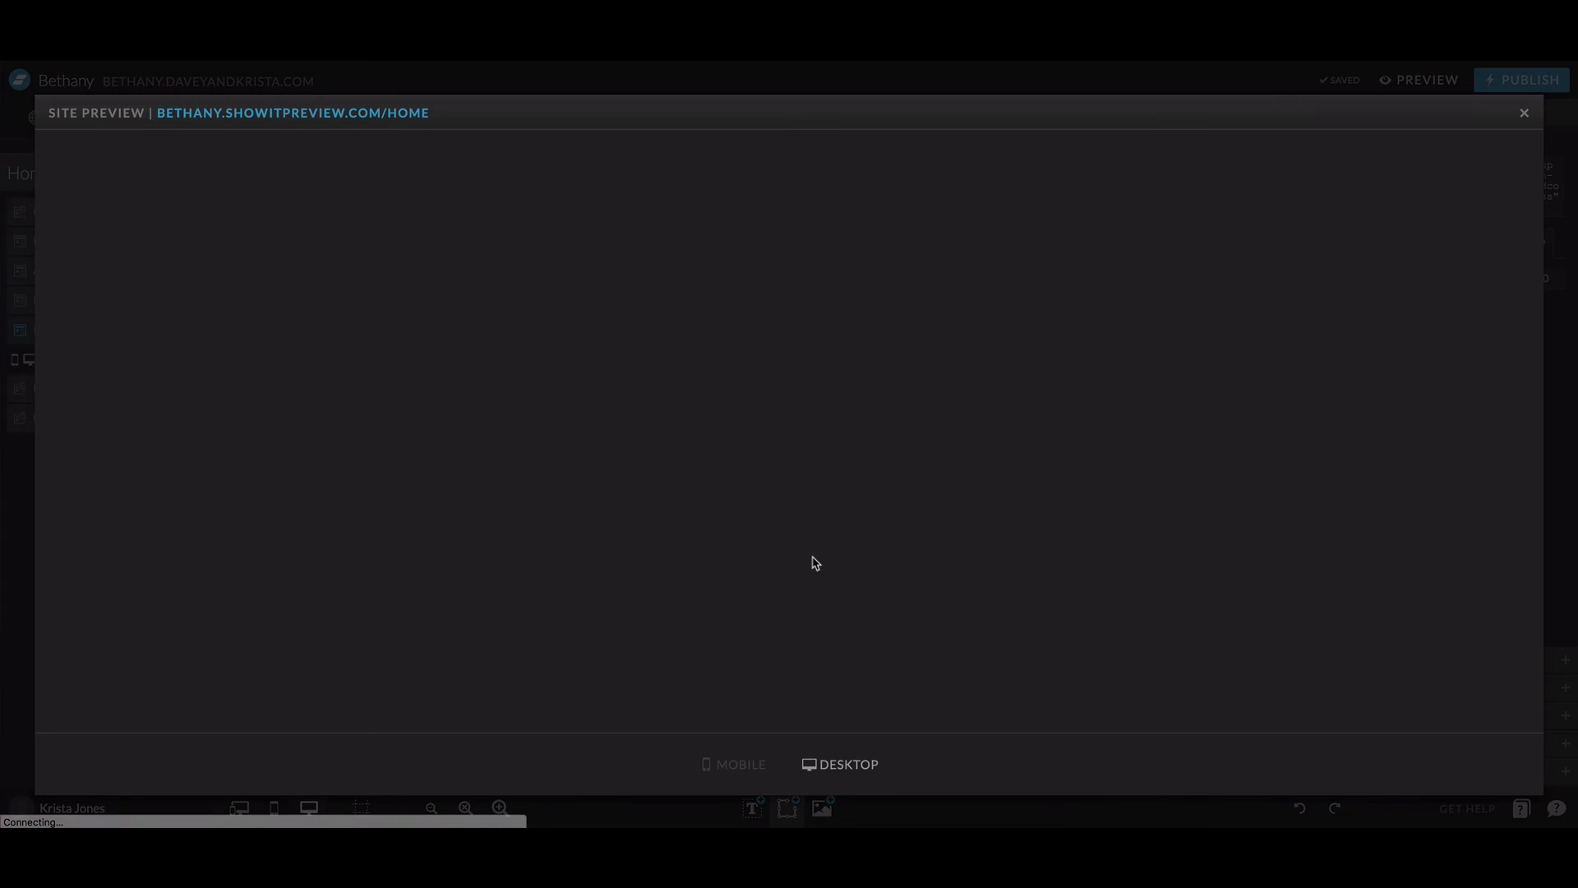
scroll(812, 561, "down", 20)
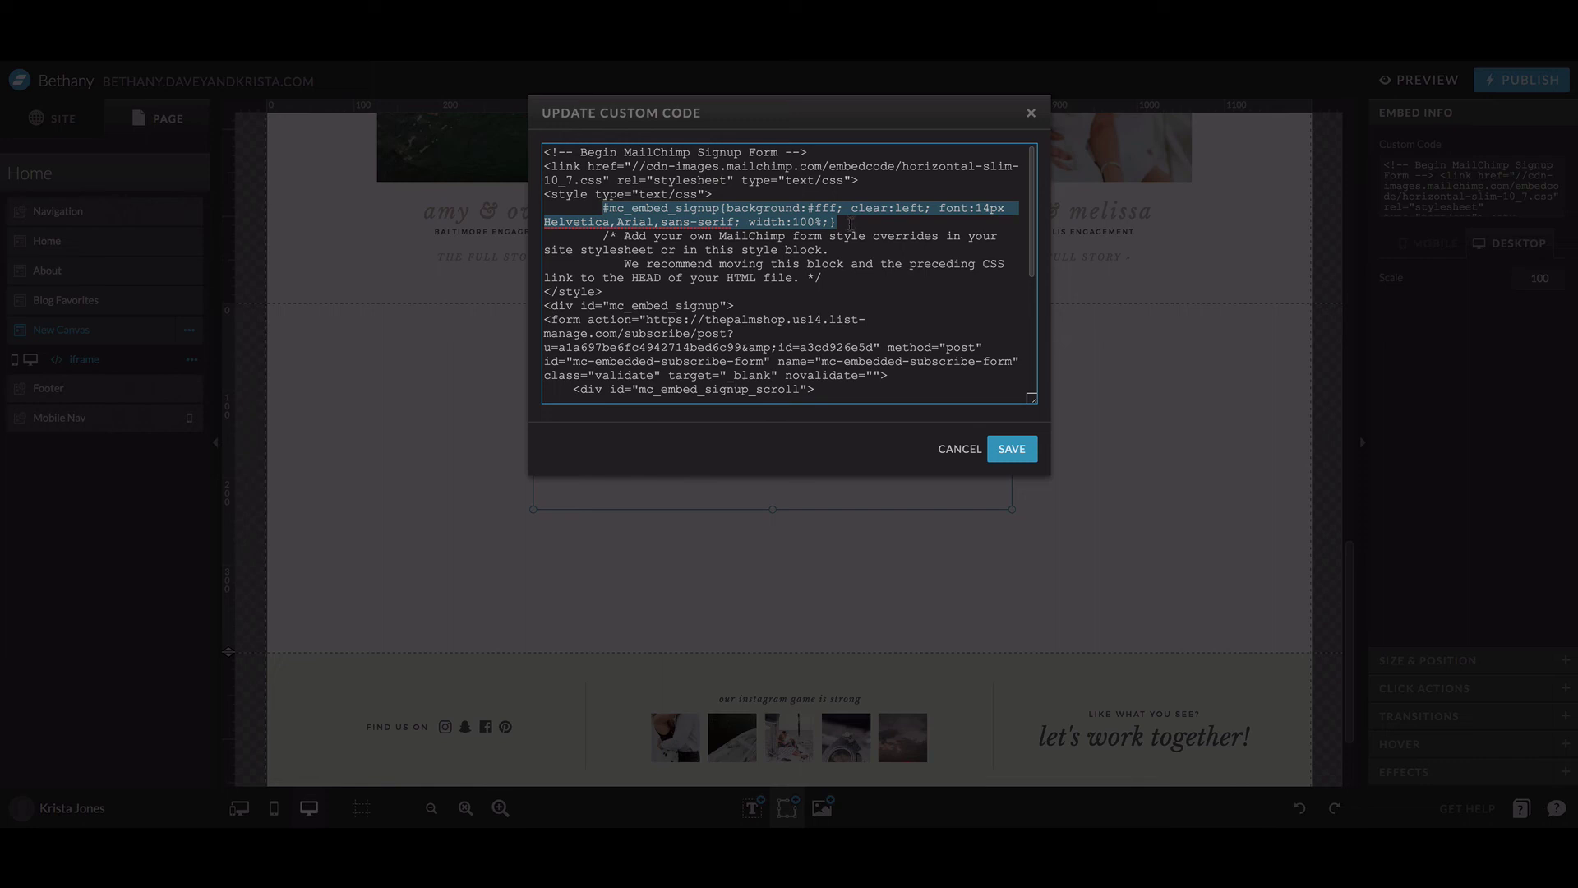
left_click(947, 447)
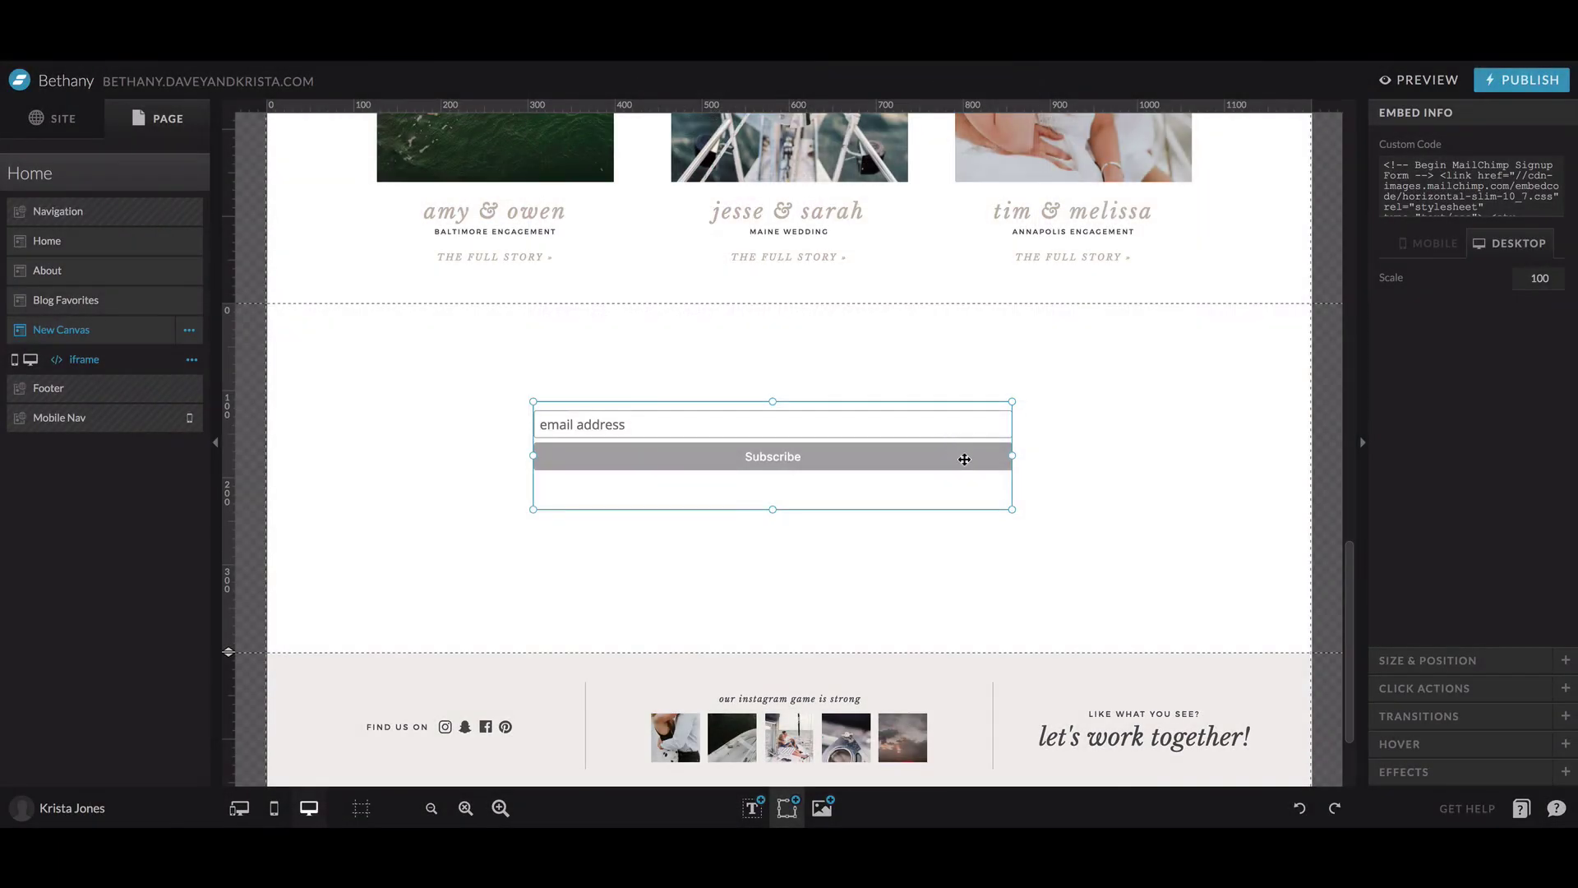